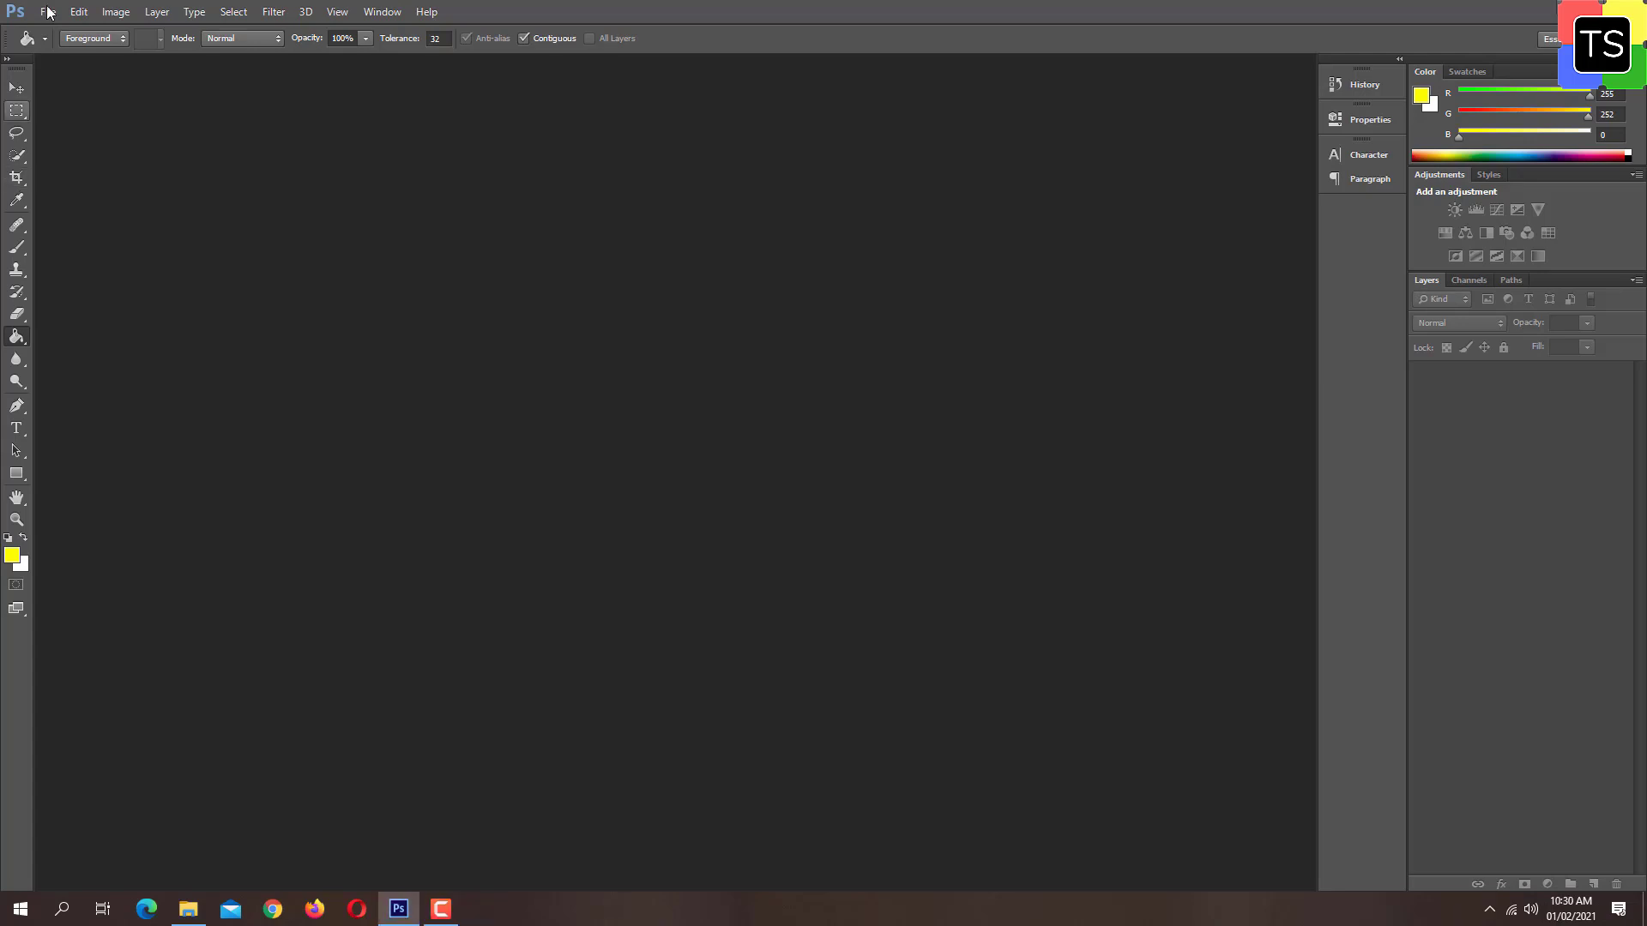
Step: Open the fashionable-style photo of the brunette in the red leather jacket from Downloads and hide the grid overlay
left_click(47, 12)
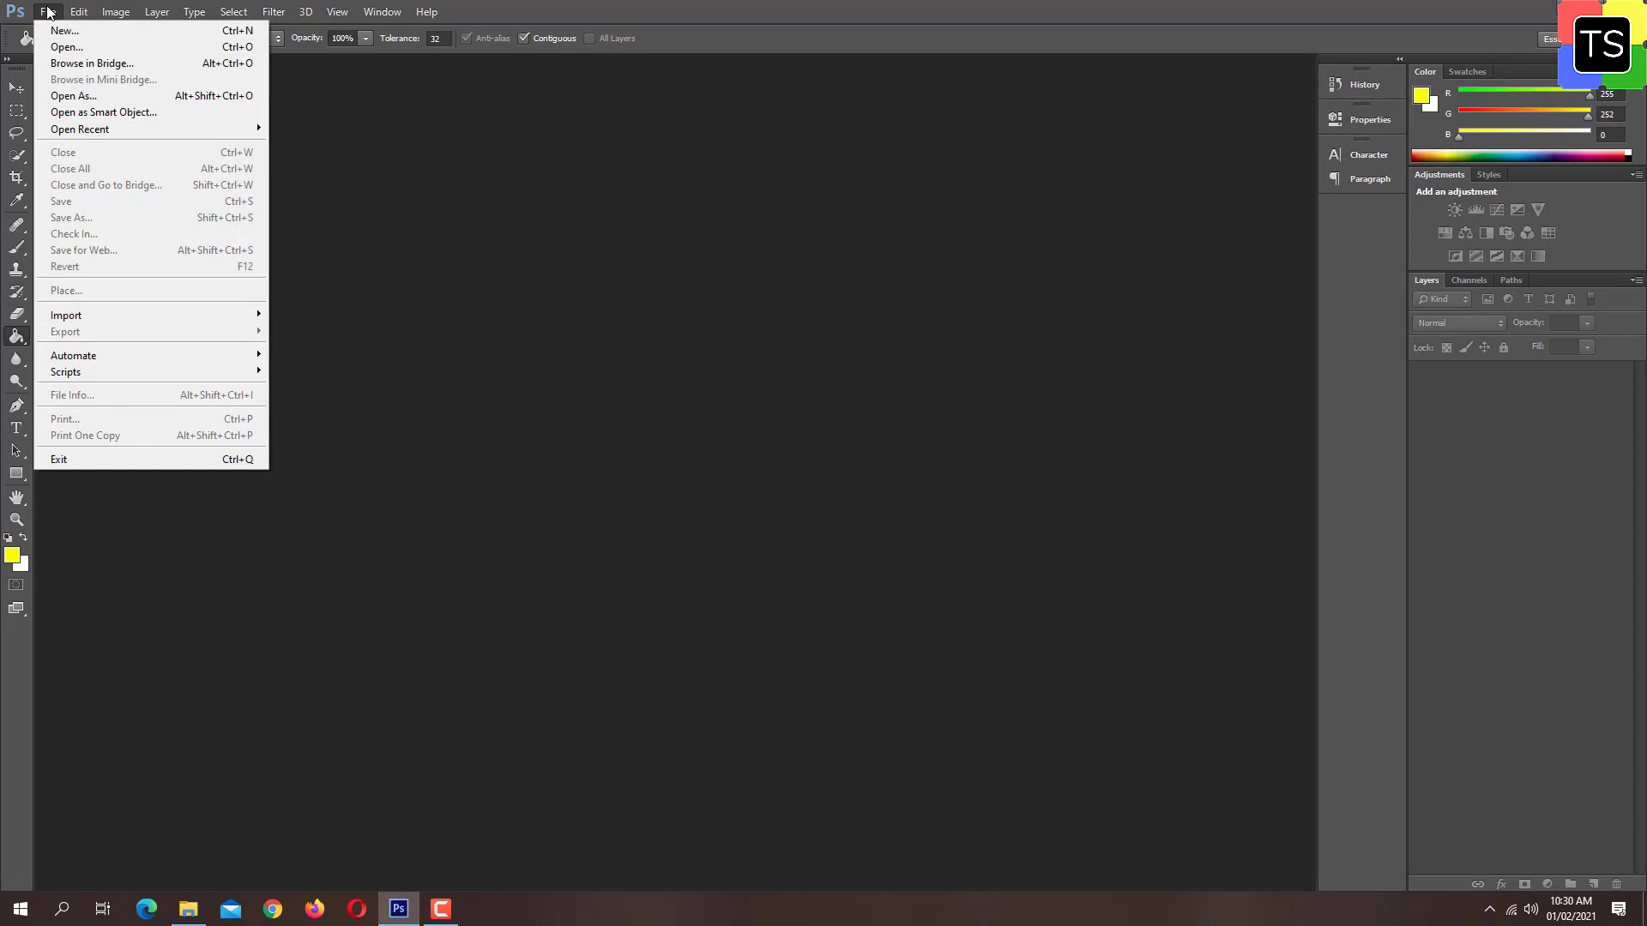
key("Down")
key("Down")
key("Return")
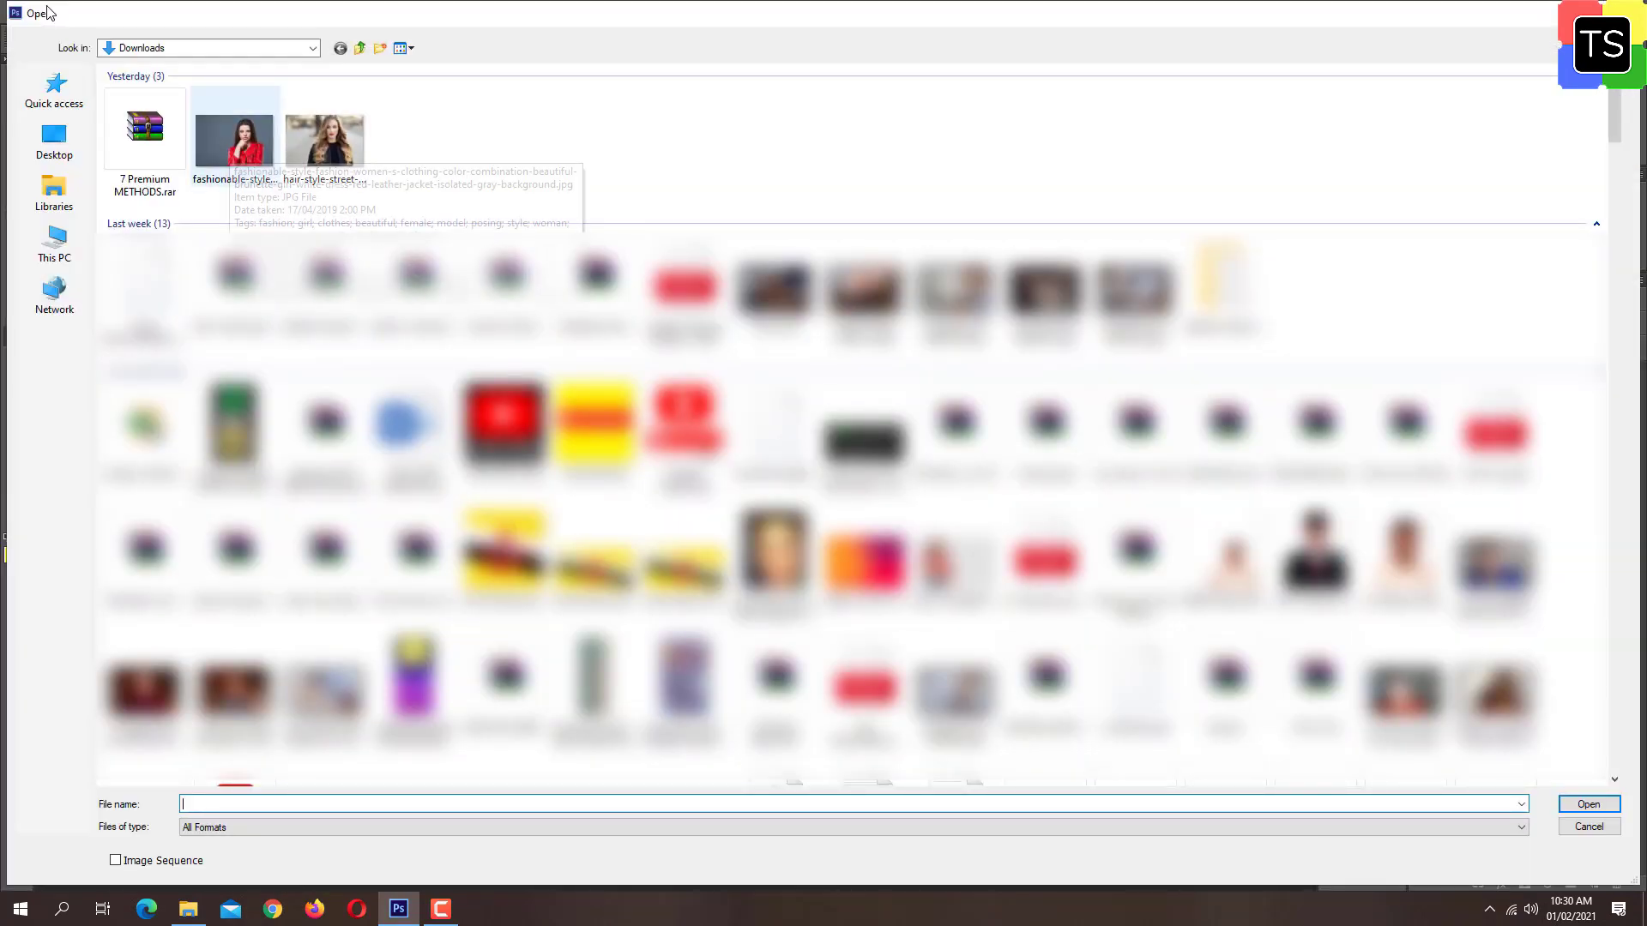
left_click(233, 140)
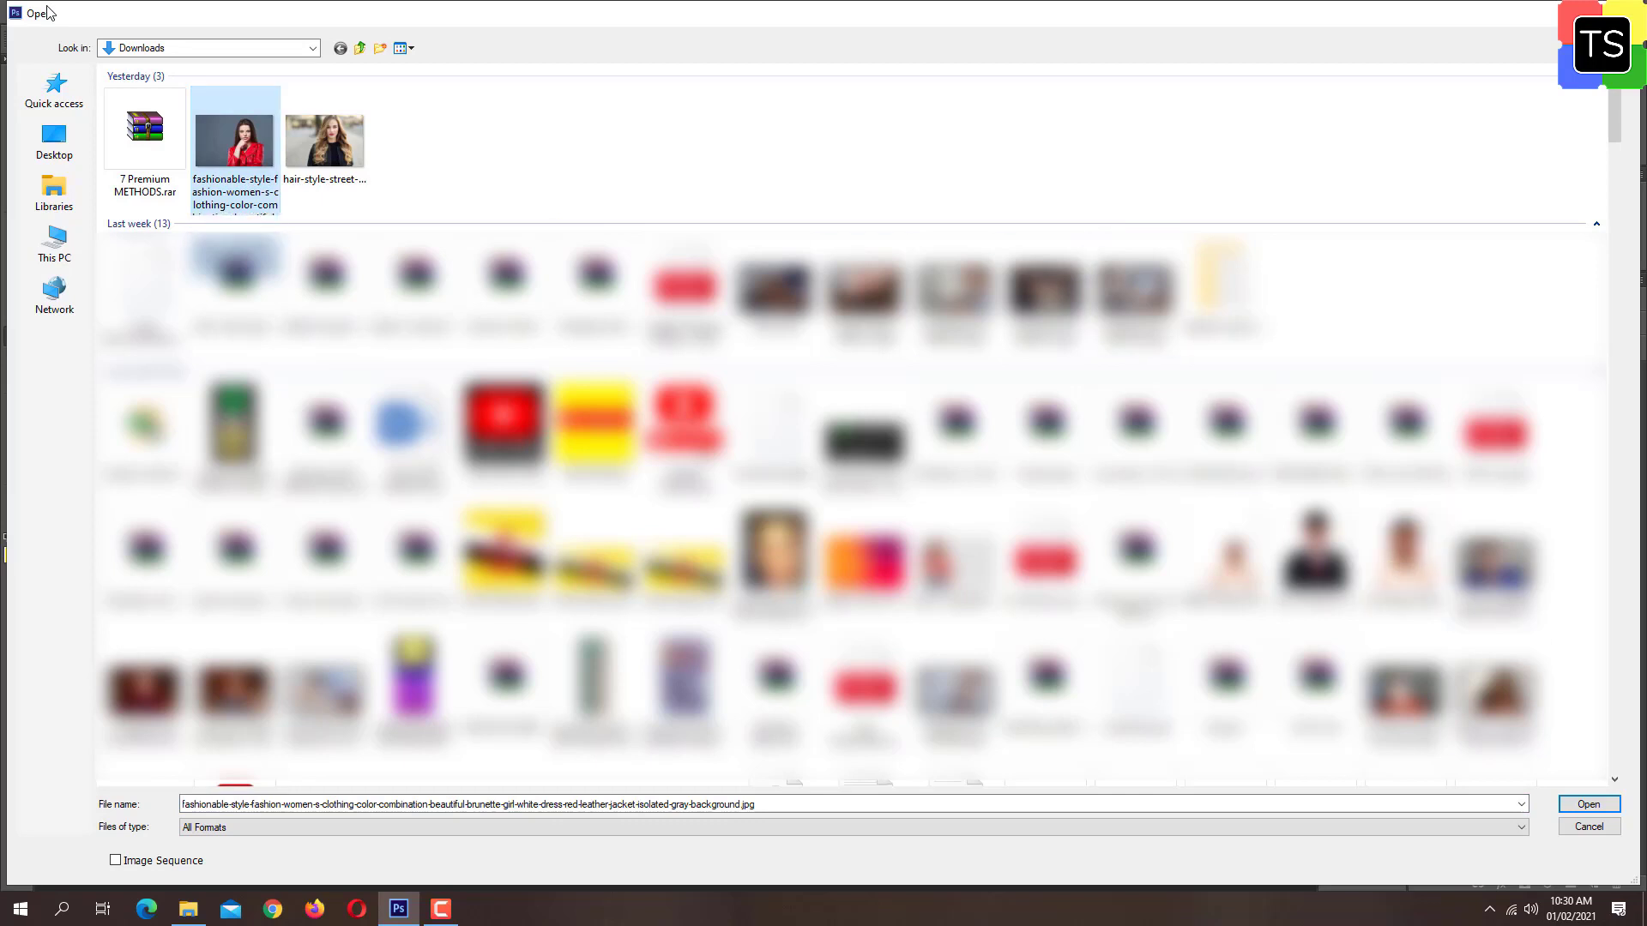
key("Return")
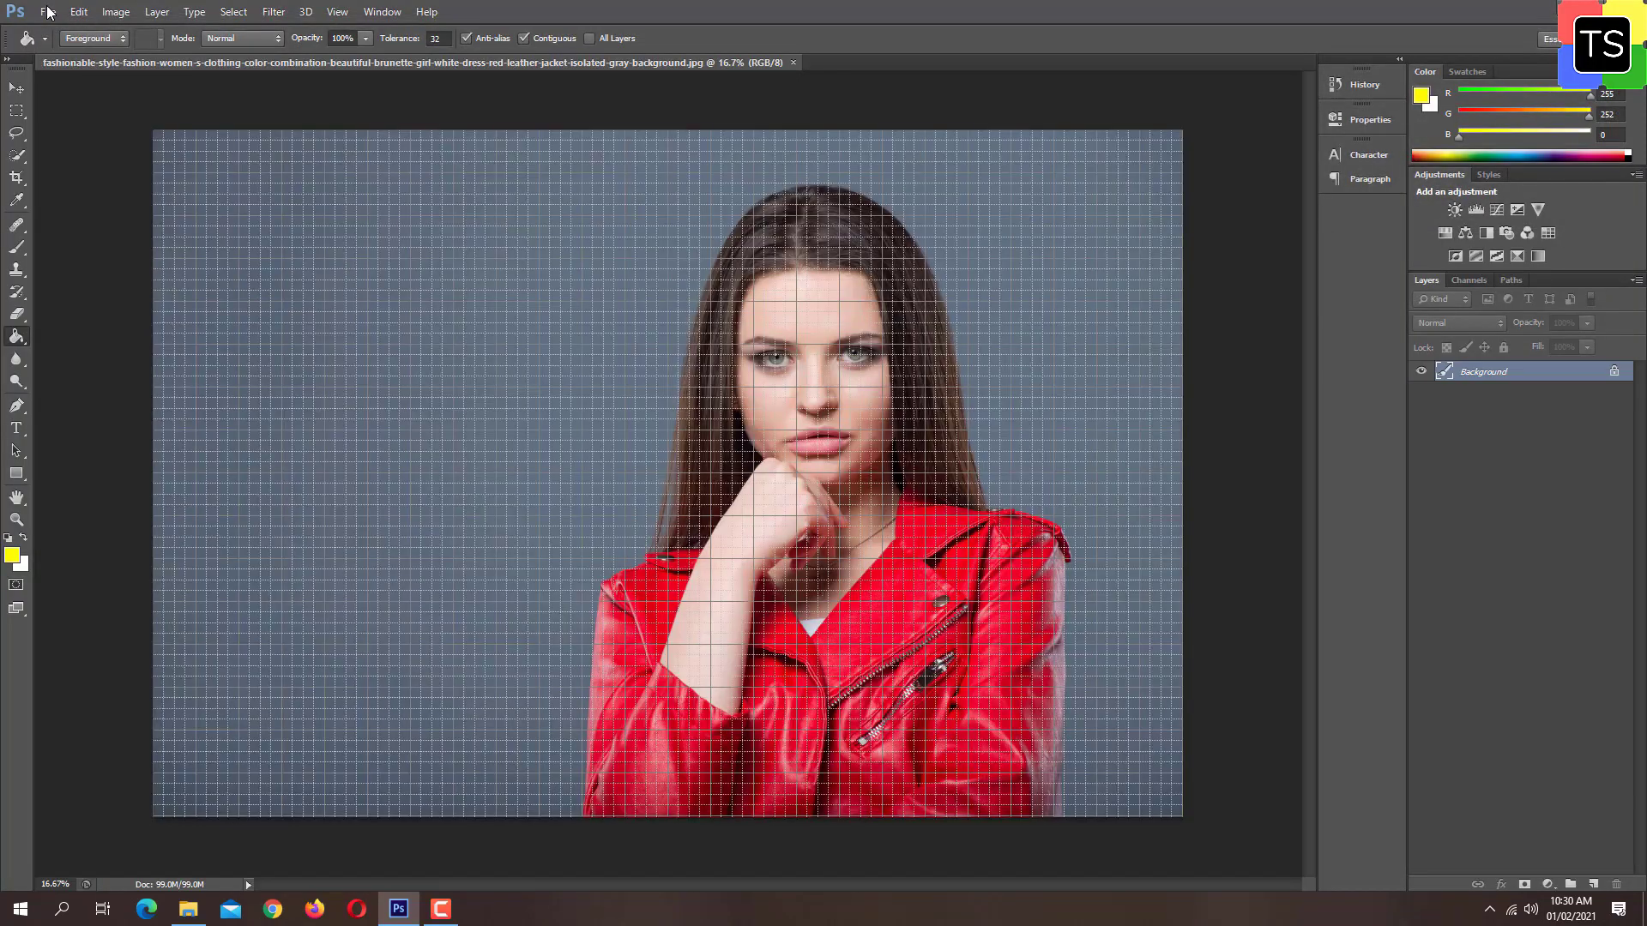
left_click(337, 12)
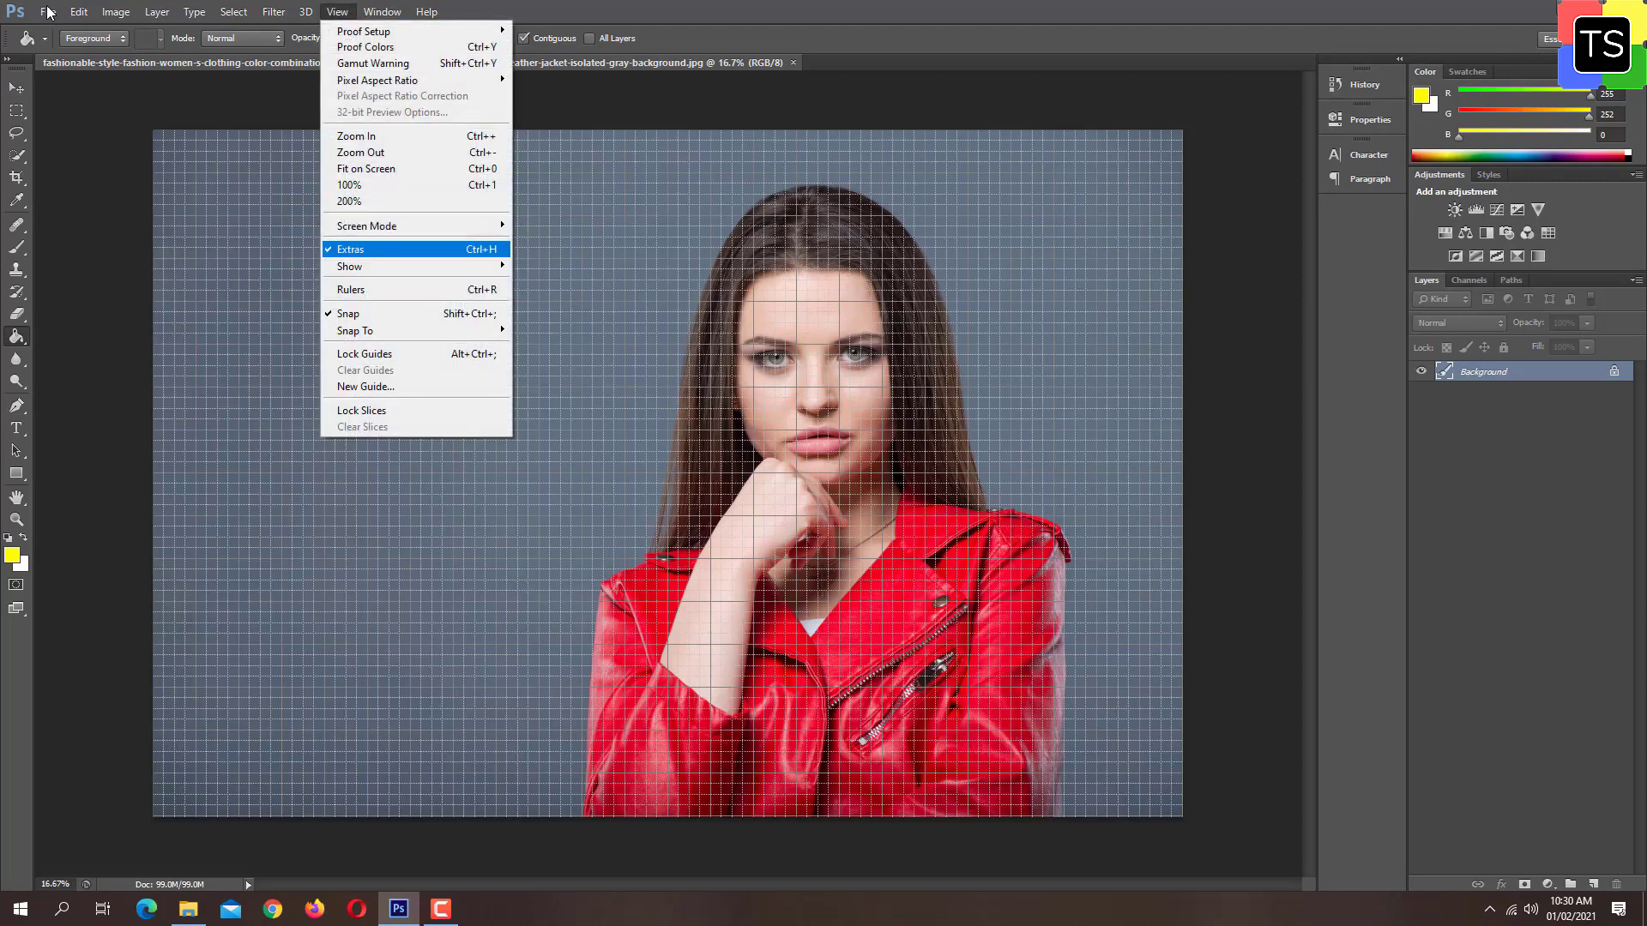
left_click(416, 249)
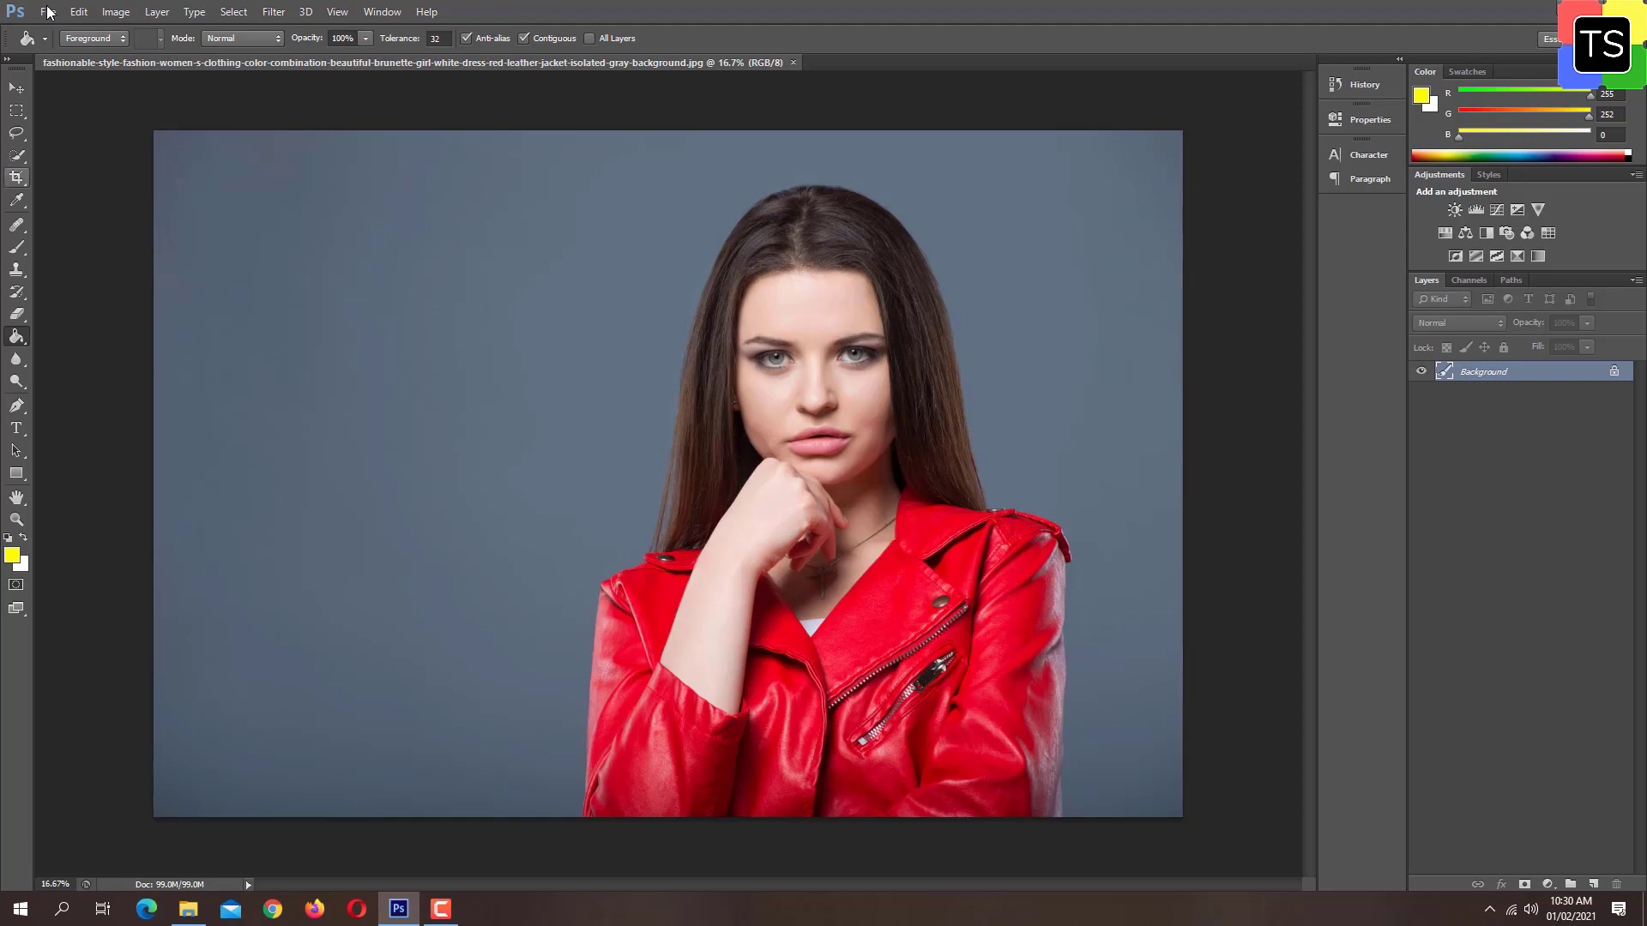
Step: Select the whole woman, including hair and jacket, using the Quick Selection tool with an 87 px brush
right_click(16, 155)
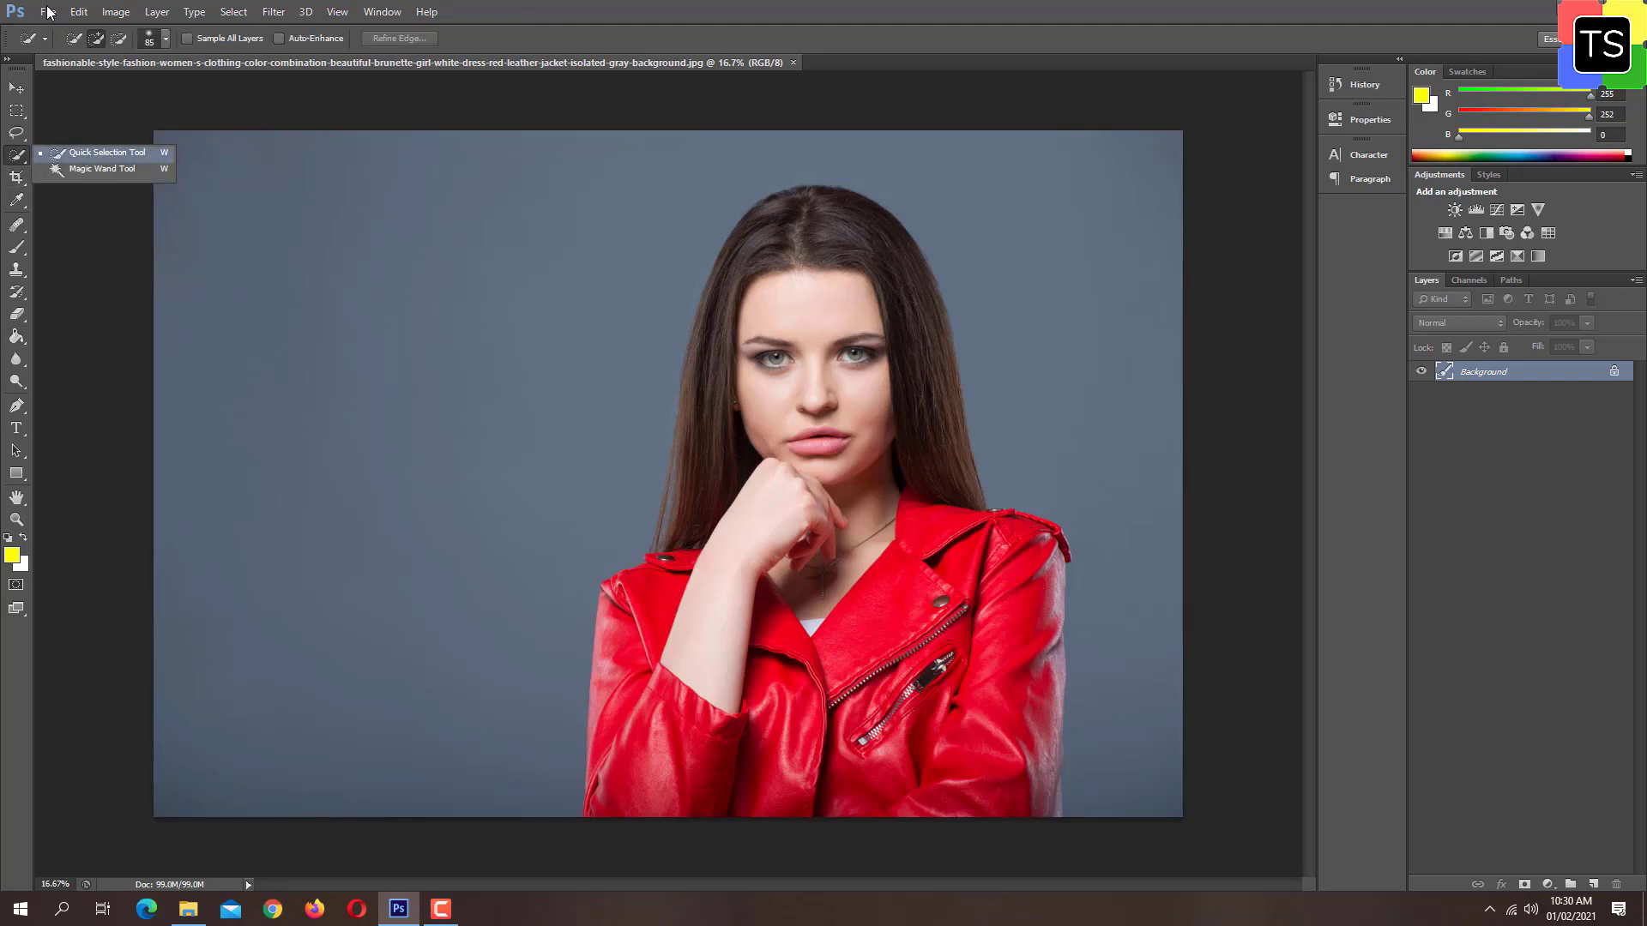
left_click(106, 152)
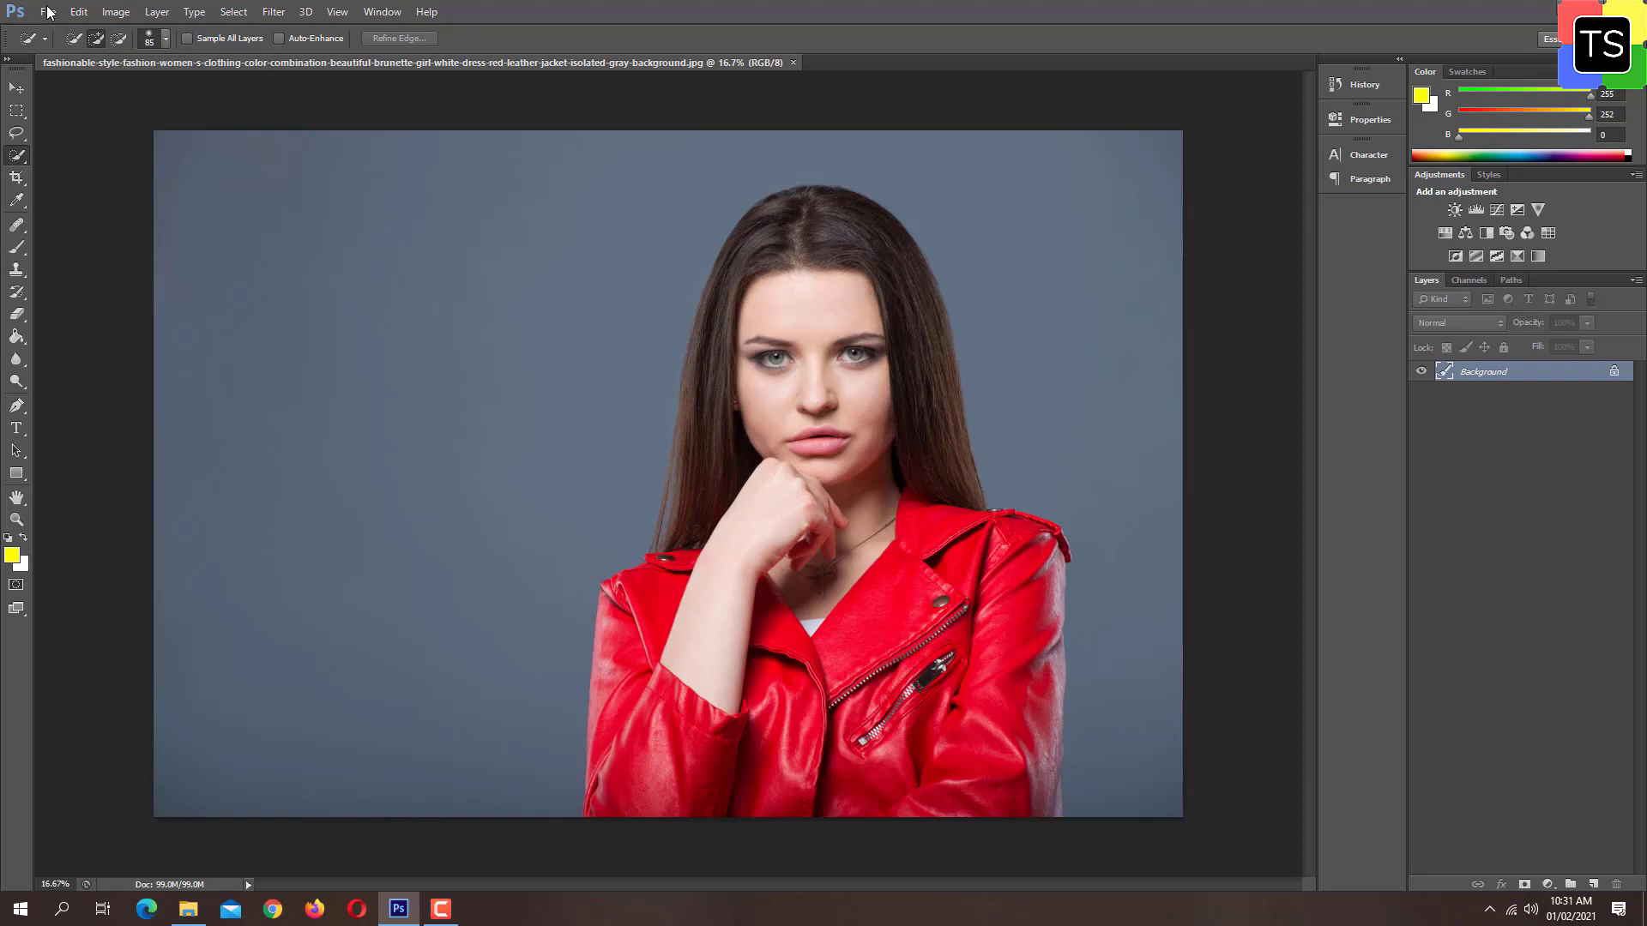
left_click(165, 39)
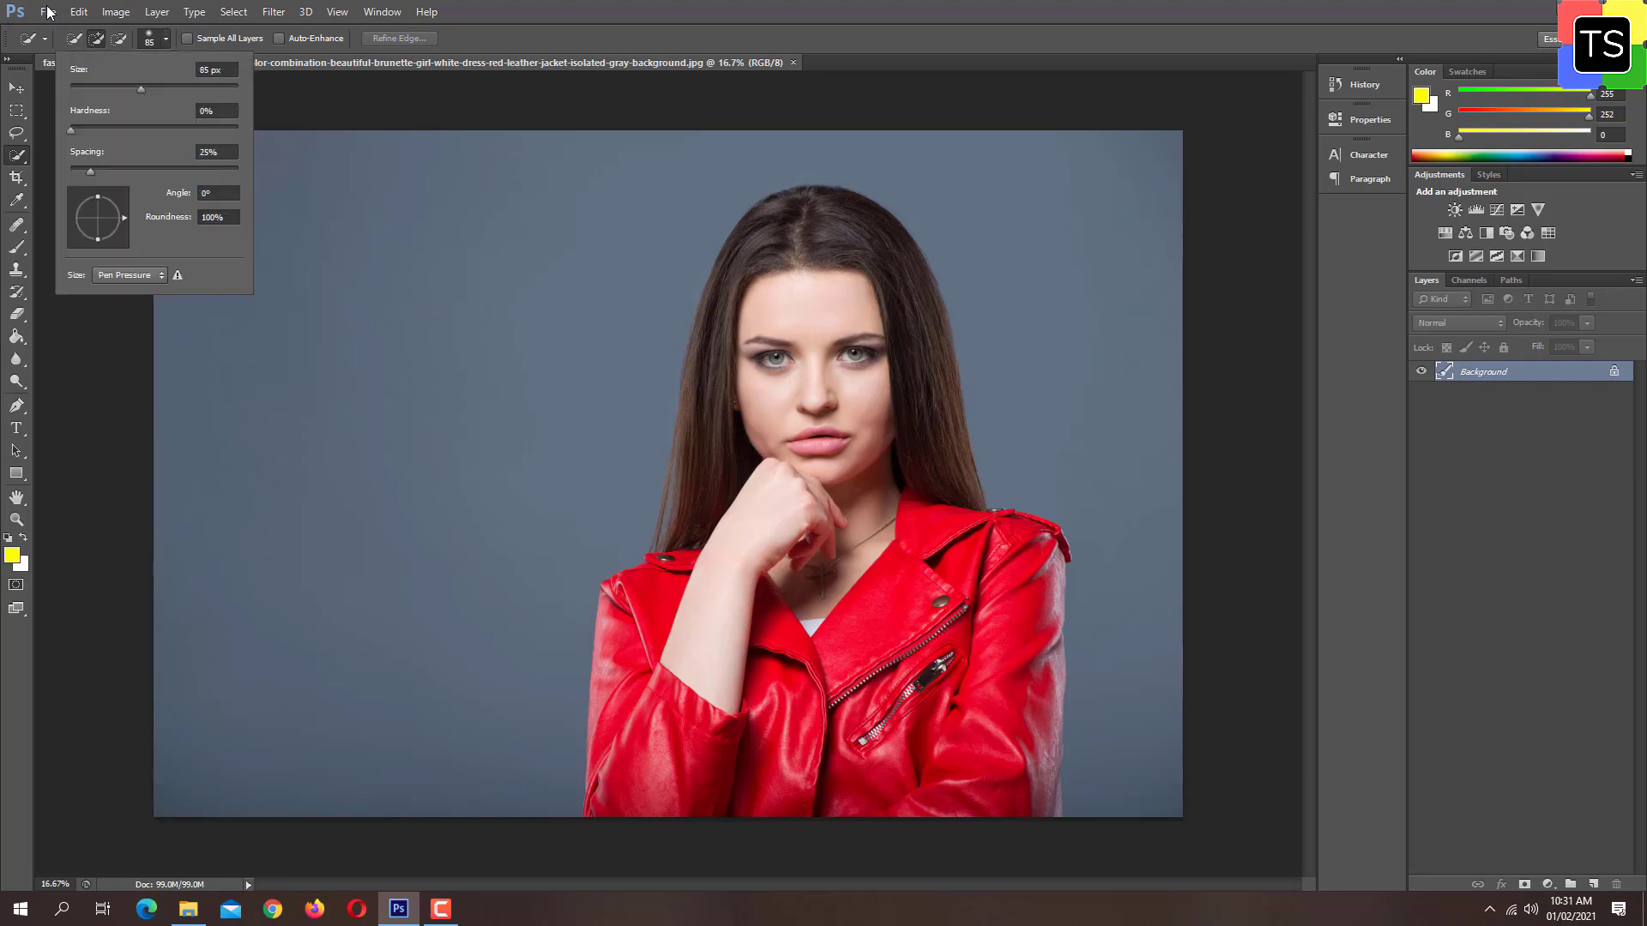
mouse_move(141, 89)
left_mouse_down()
mouse_move(121, 89)
mouse_move(143, 89)
left_mouse_up()
key("Return")
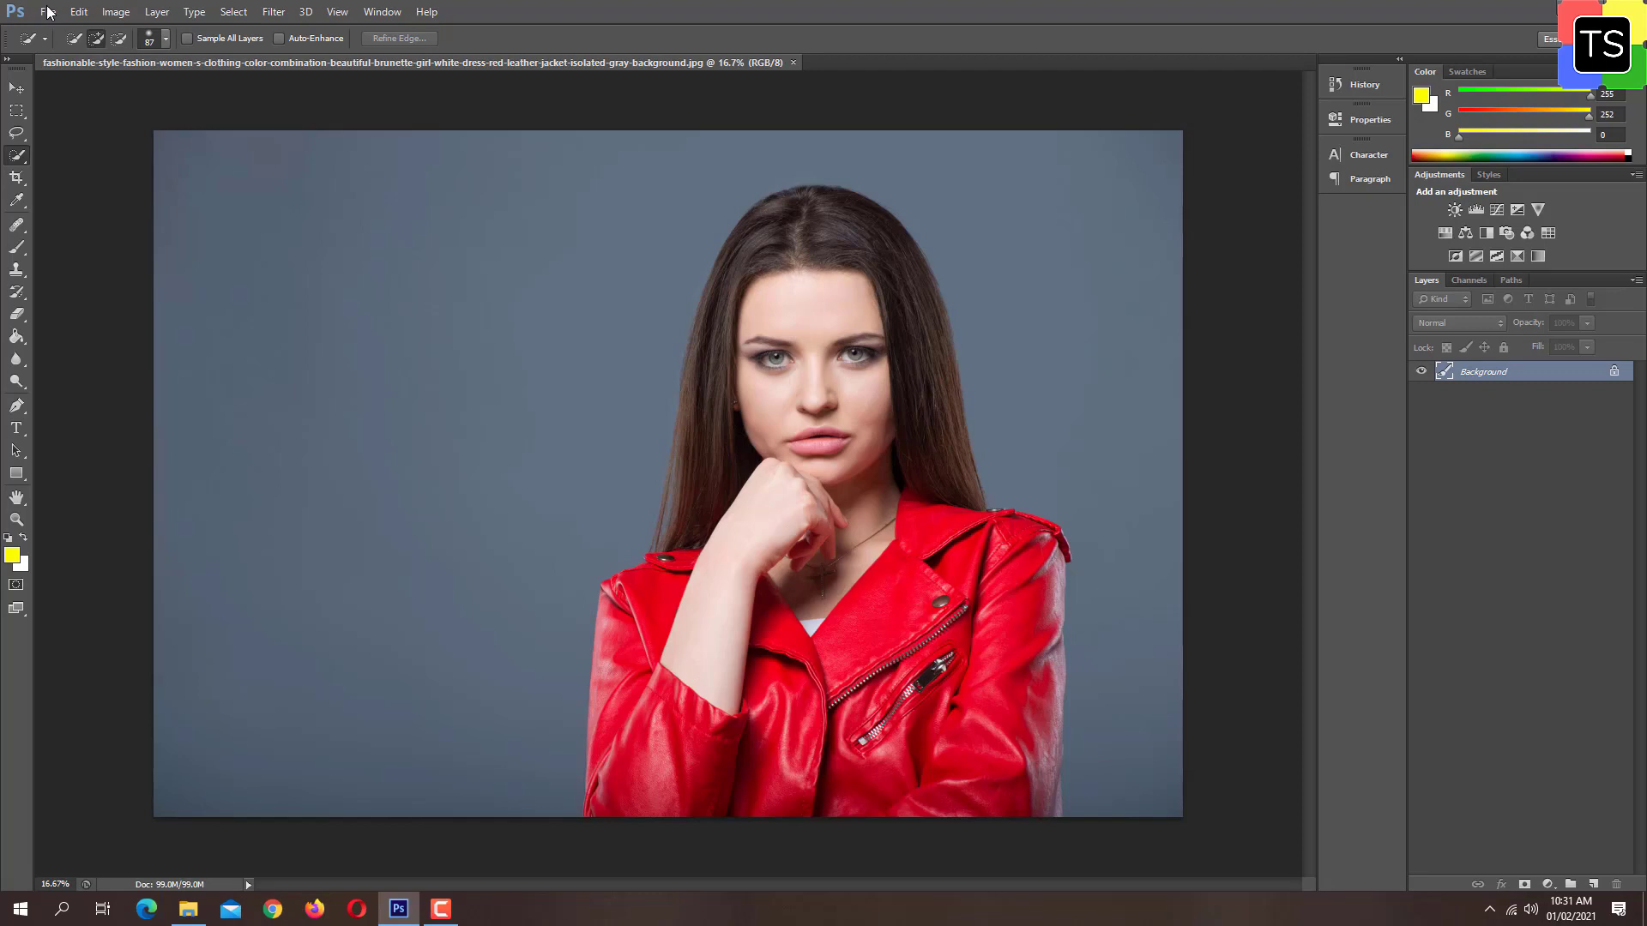
mouse_move(793, 191)
left_mouse_down()
mouse_move(883, 240)
mouse_move(922, 399)
mouse_move(969, 457)
mouse_move(900, 497)
mouse_move(870, 412)
mouse_move(810, 386)
left_mouse_up()
mouse_move(791, 215)
left_mouse_down()
mouse_move(748, 239)
mouse_move(731, 276)
mouse_move(696, 386)
mouse_move(716, 433)
mouse_move(622, 635)
mouse_move(617, 729)
mouse_move(643, 776)
mouse_move(712, 747)
mouse_move(772, 746)
mouse_move(956, 806)
mouse_move(1053, 785)
mouse_move(1024, 751)
mouse_move(1034, 592)
mouse_move(995, 643)
mouse_move(909, 695)
left_mouse_up()
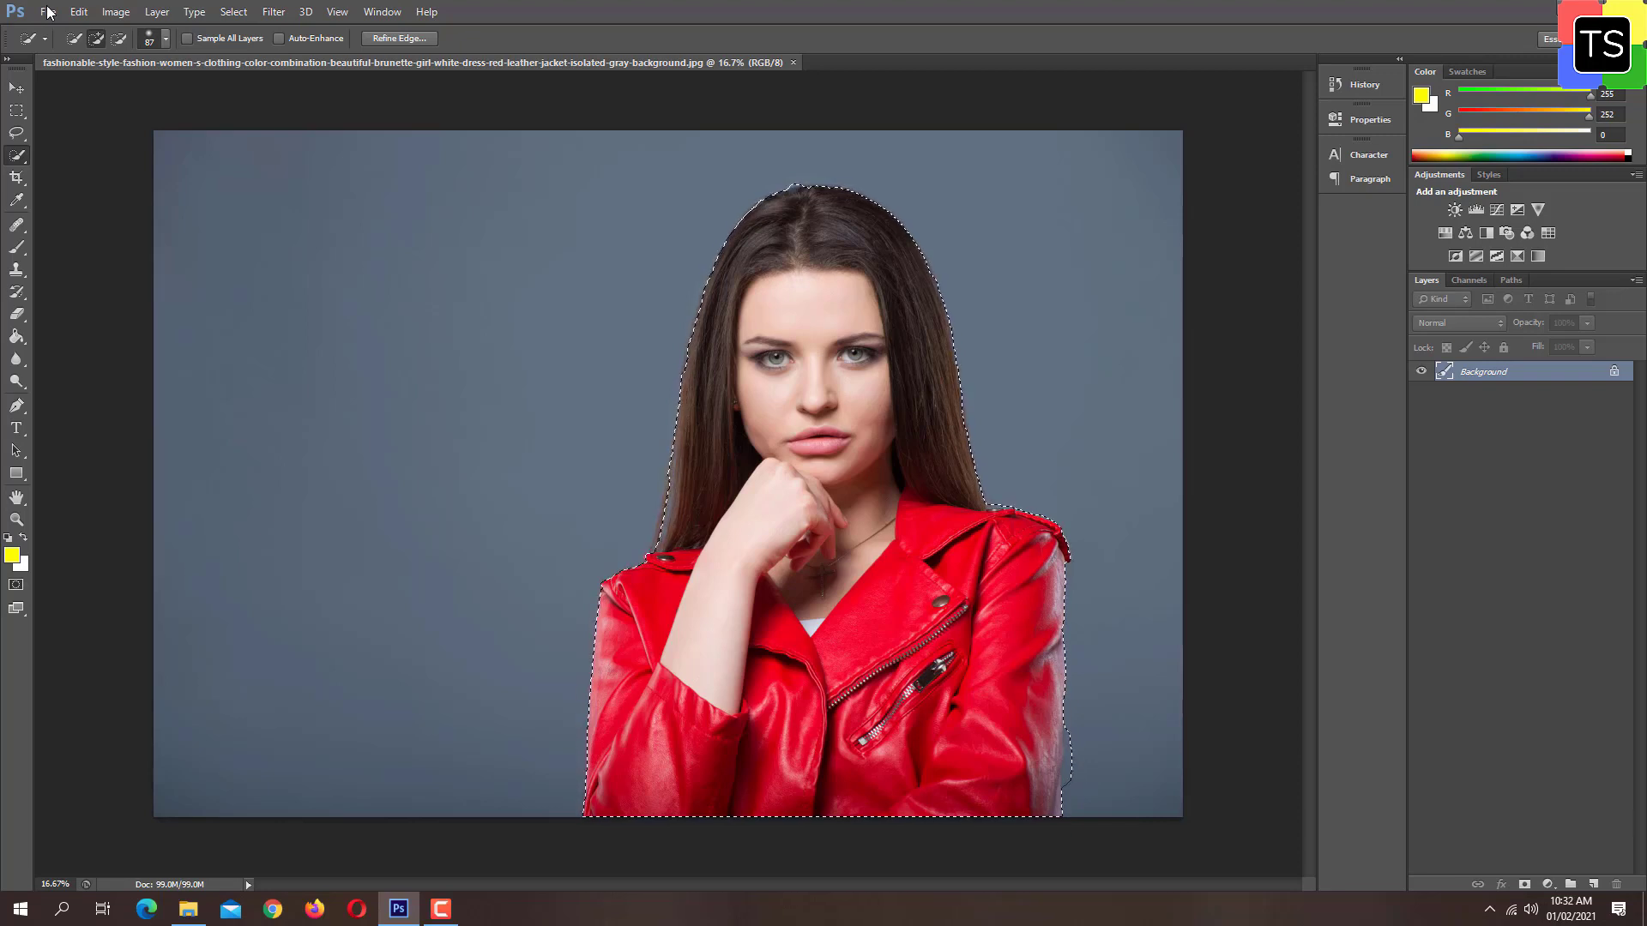
Step: Refine the selection edge around the hair and the jacket's shoulder and sleeve with a size 90 refine brush, output to Selection
key("ctrl+alt+r")
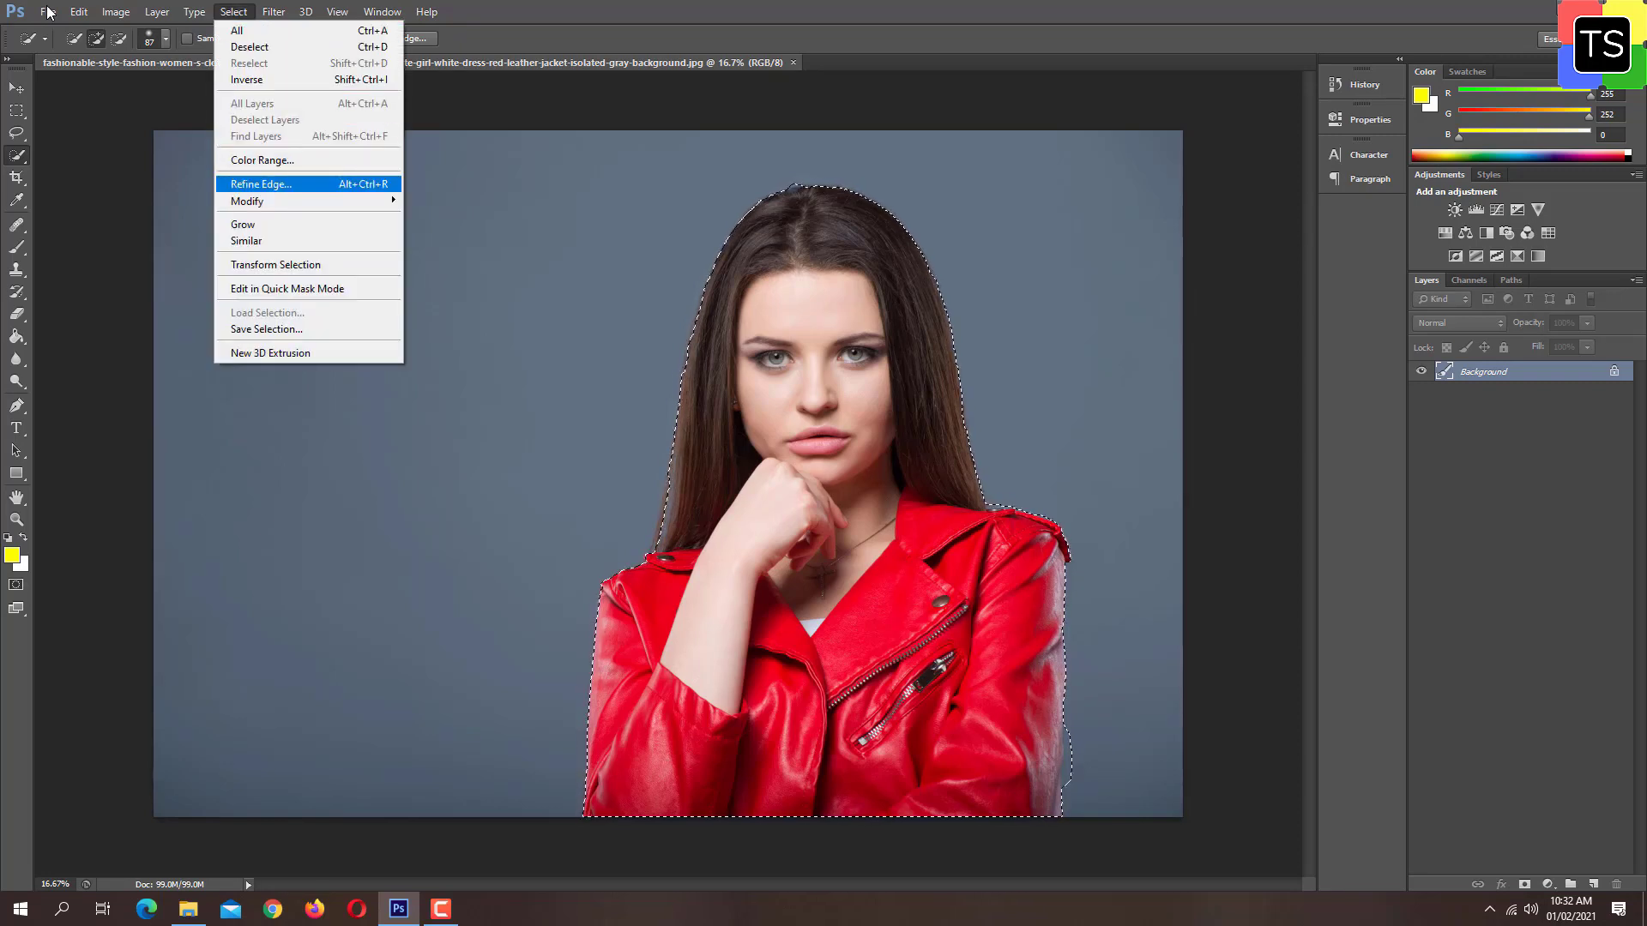
key("Return")
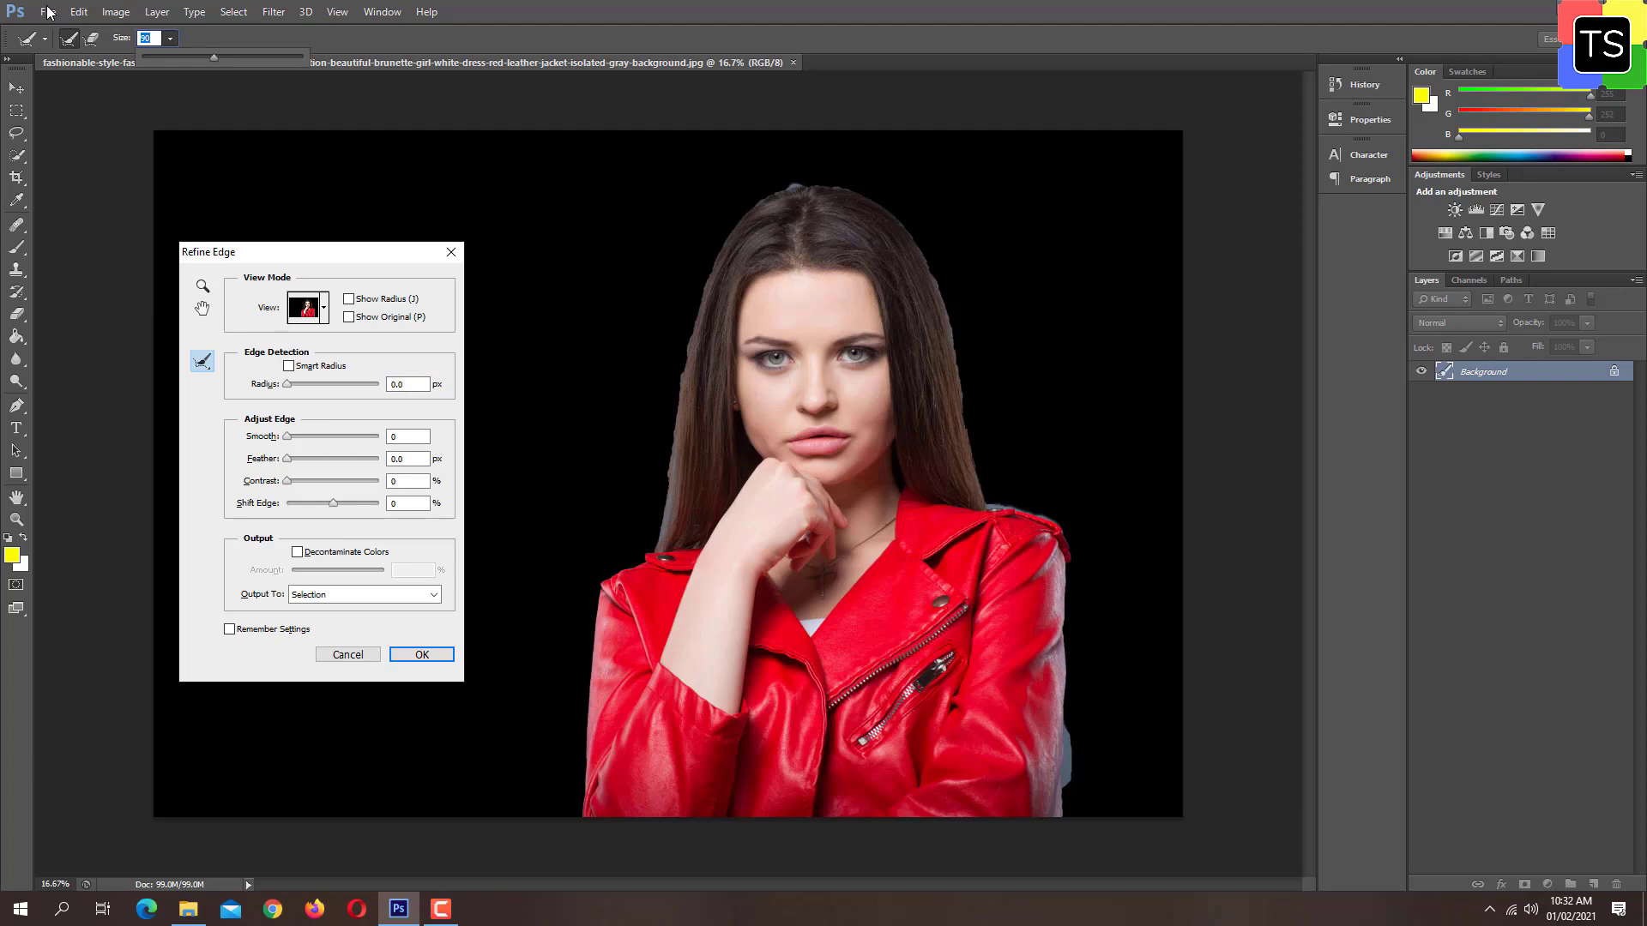
key("Return")
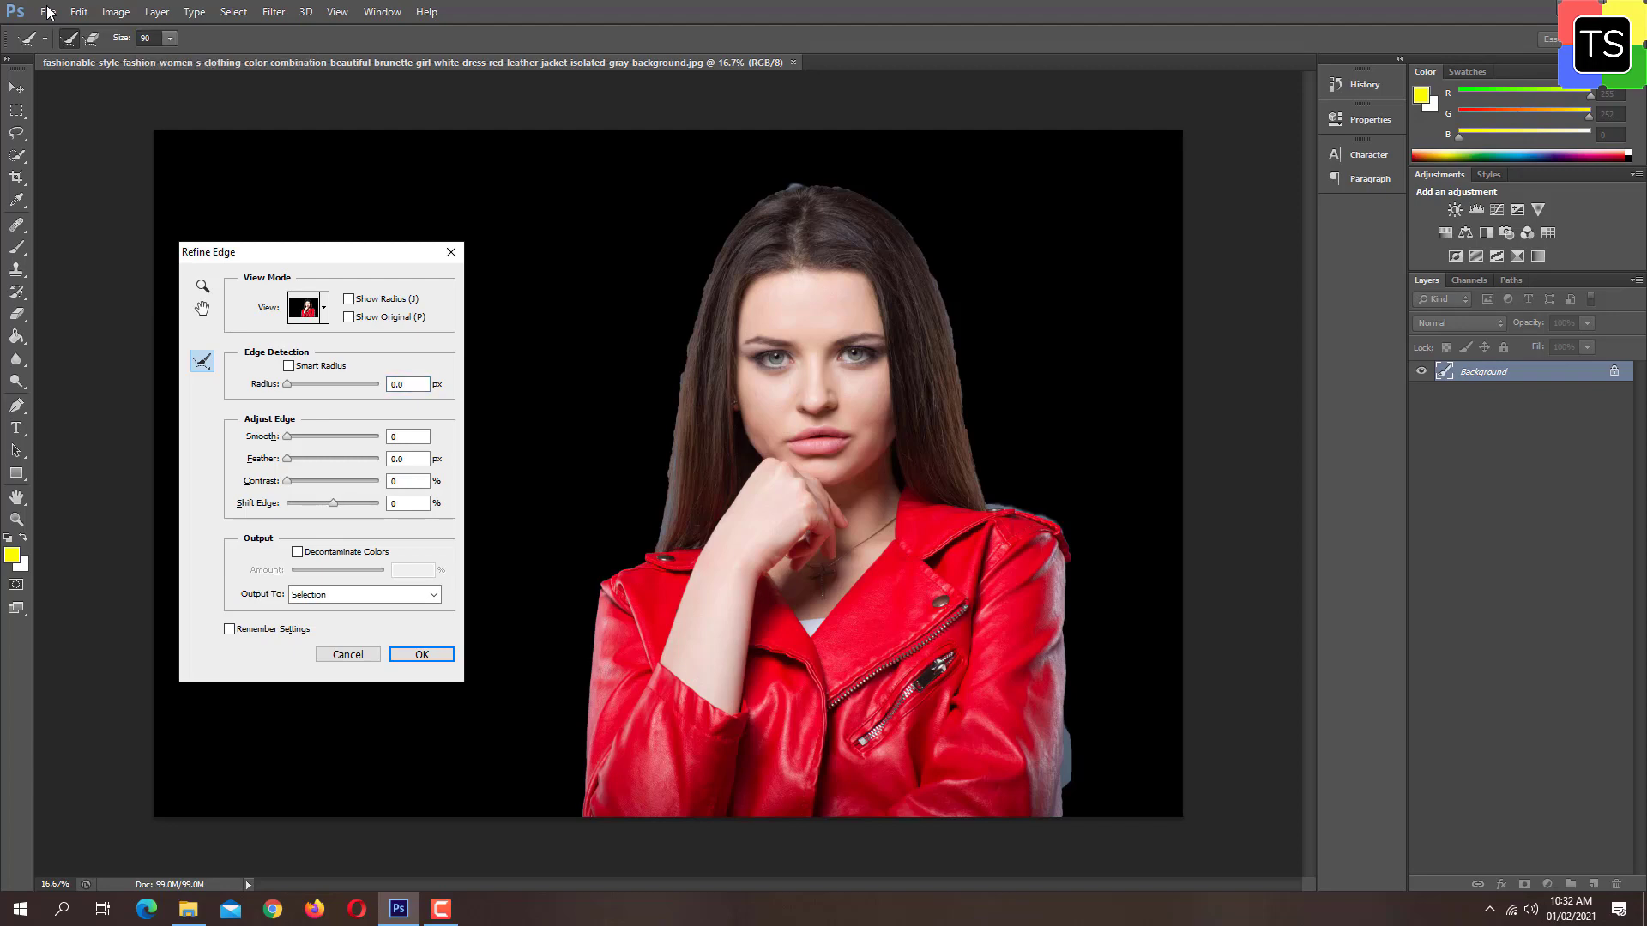
mouse_move(806, 182)
left_mouse_down()
mouse_move(763, 192)
mouse_move(711, 264)
mouse_move(657, 534)
left_mouse_up()
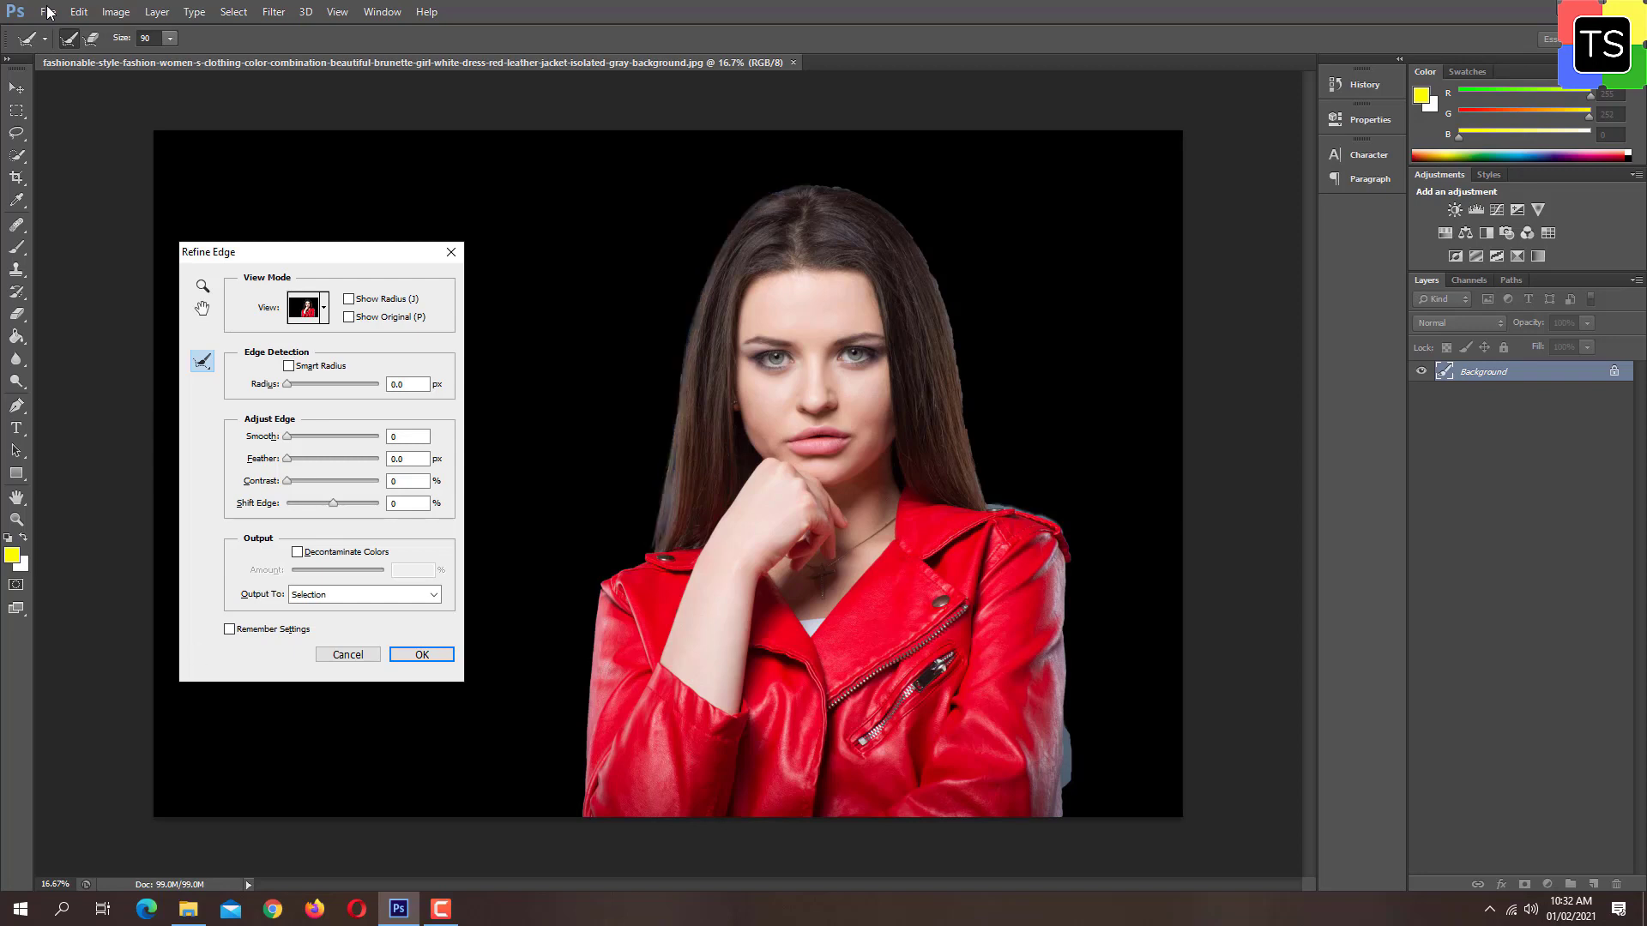
left_click_drag(662, 530, 674, 458)
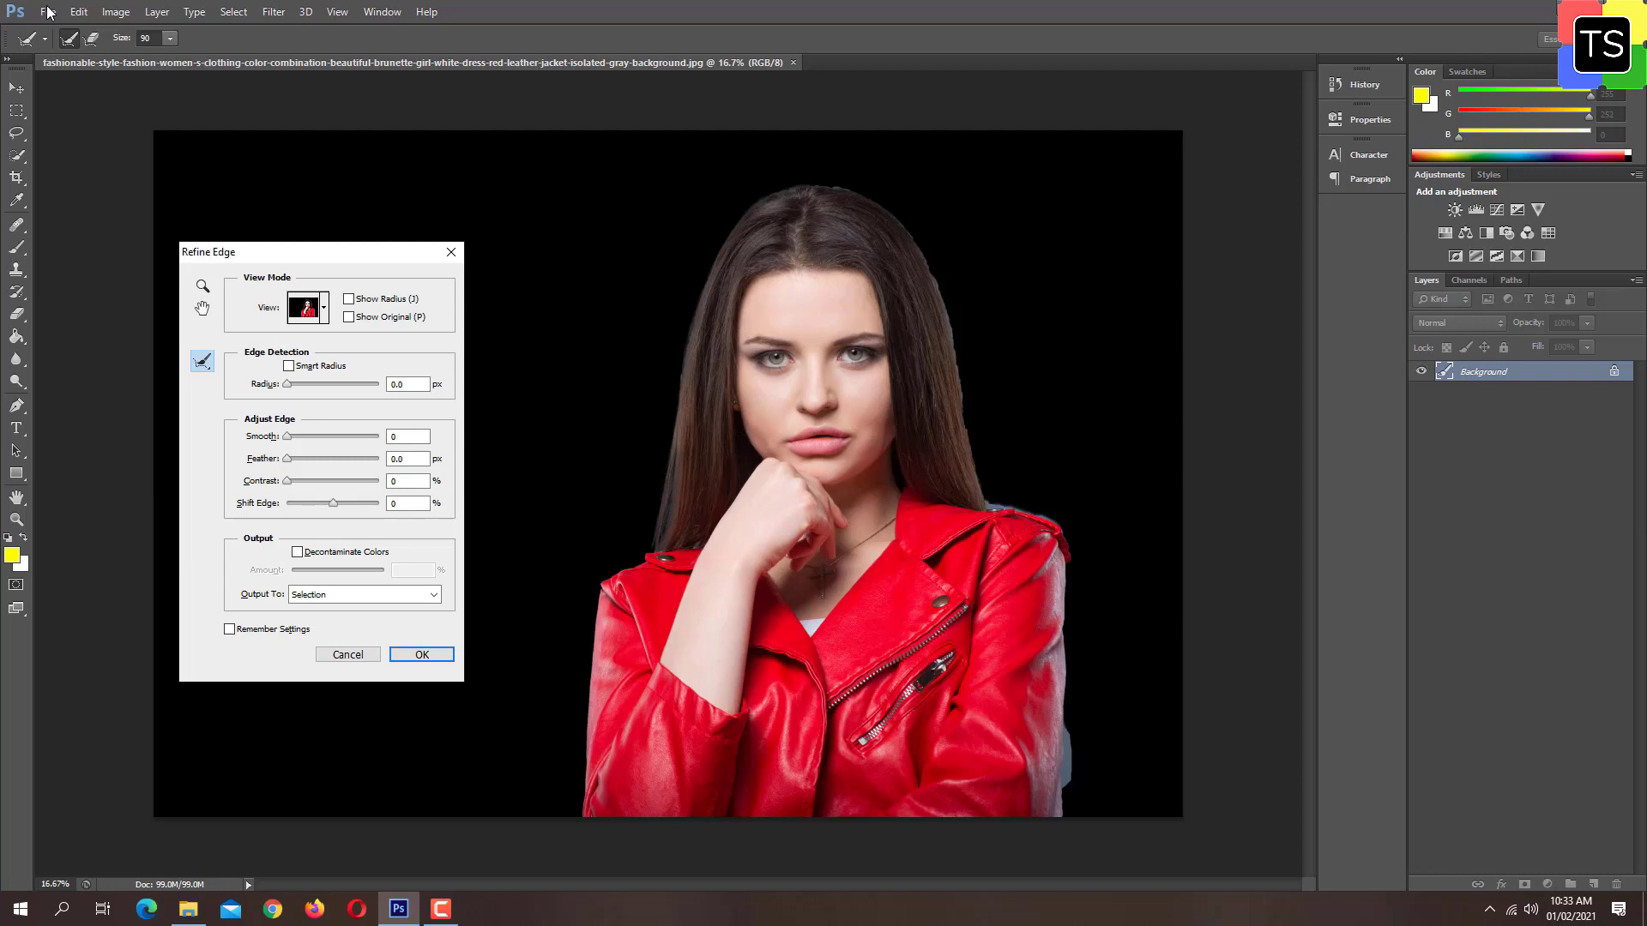
mouse_move(1003, 506)
left_mouse_down()
mouse_move(1067, 541)
mouse_move(1065, 818)
left_mouse_up()
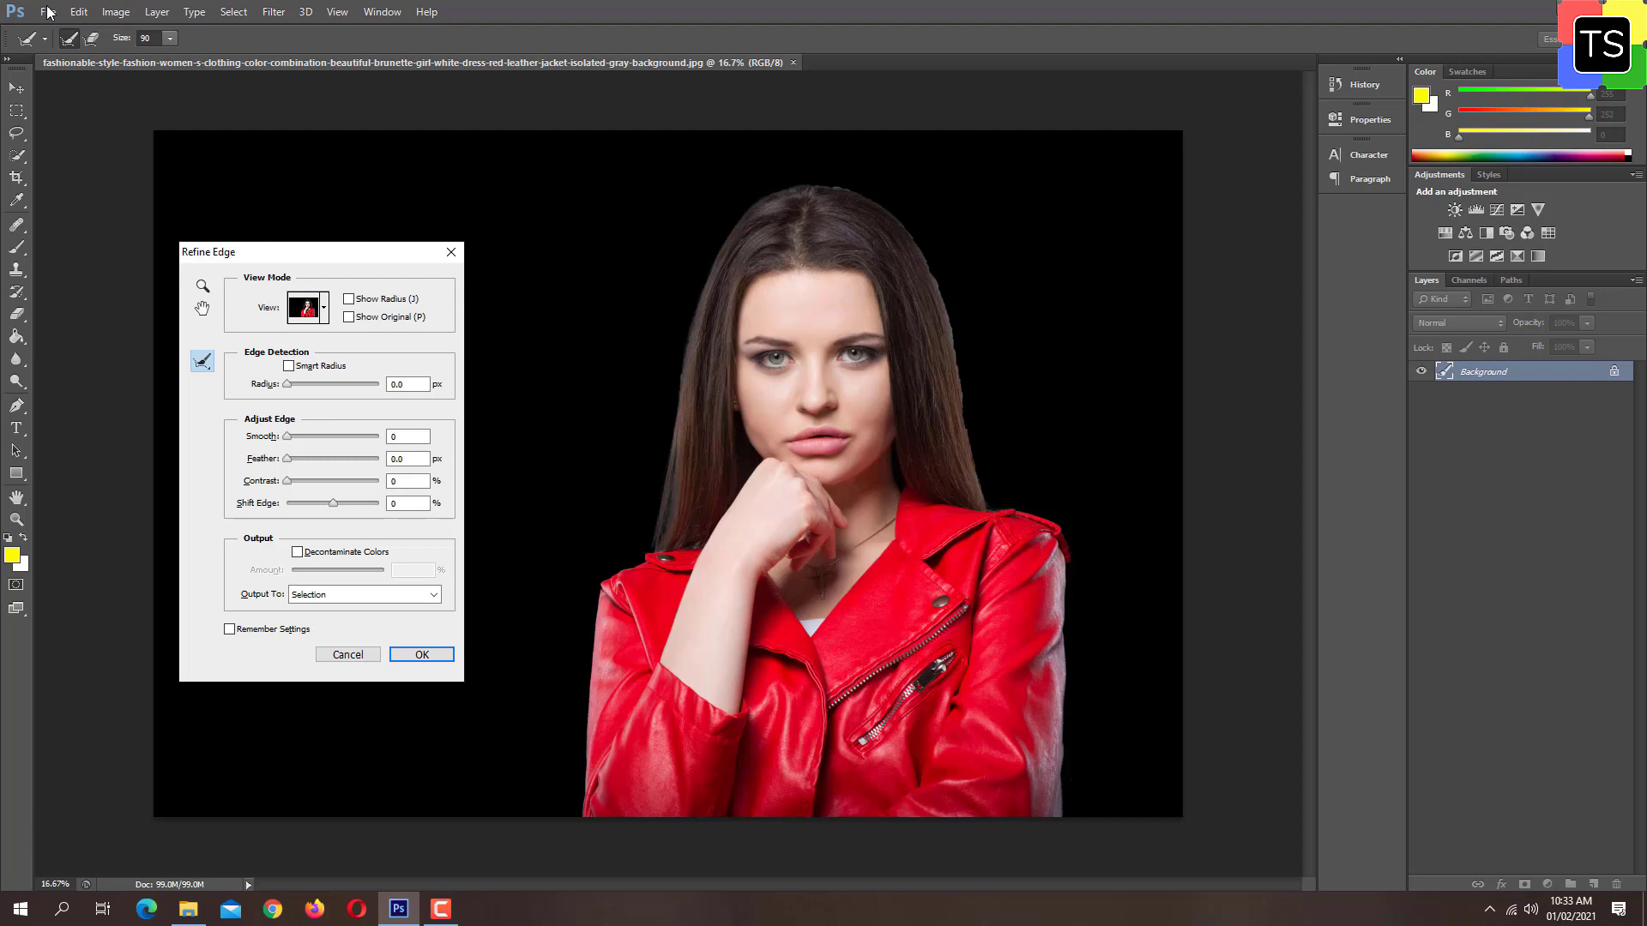
mouse_move(786, 185)
left_mouse_down()
mouse_move(845, 184)
mouse_move(920, 248)
mouse_move(949, 304)
mouse_move(991, 512)
left_mouse_up()
left_click_drag(1066, 688, 1063, 817)
left_click(421, 654)
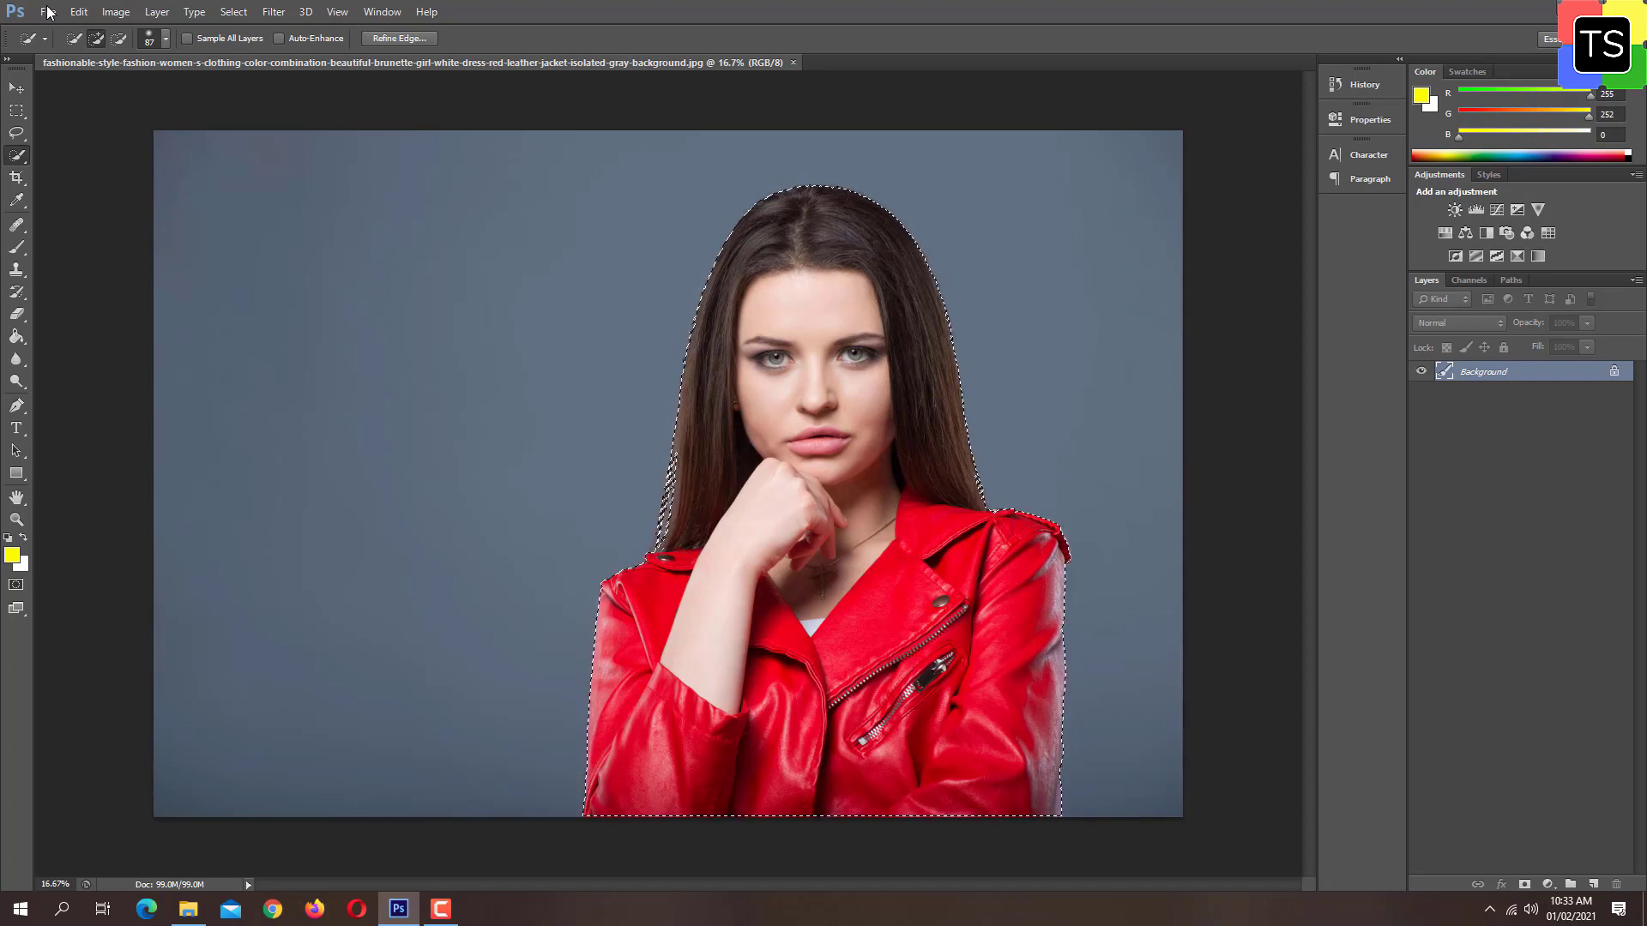
Step: Copy the selected woman to a new layer and hide the Background layer
key("shift+F10")
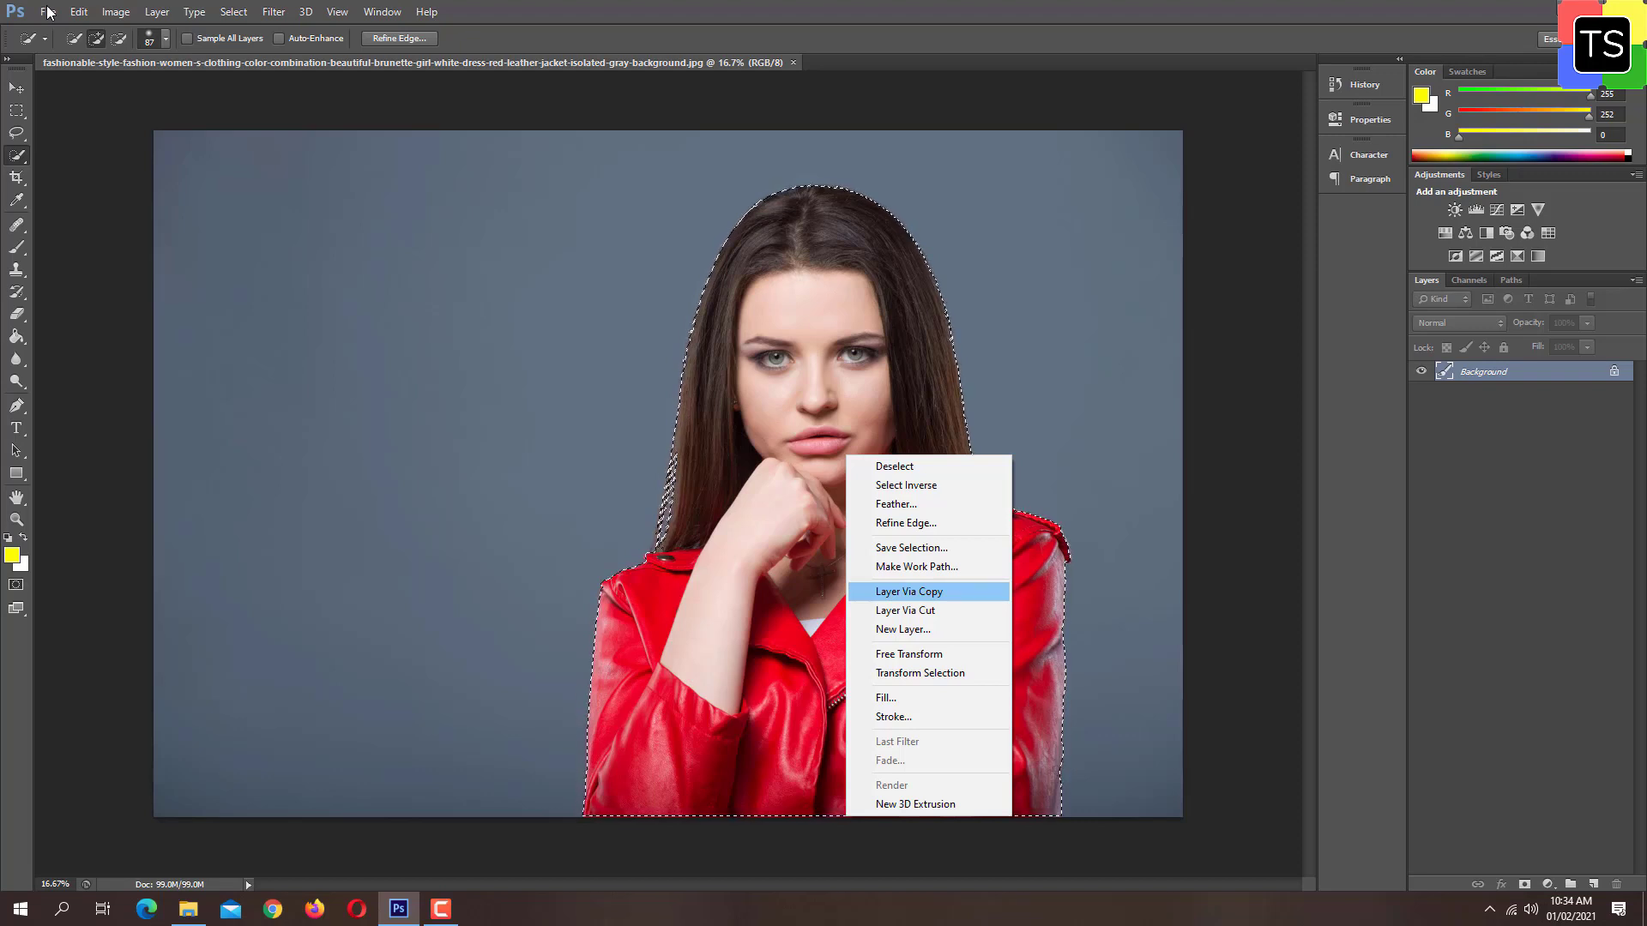
key("Return")
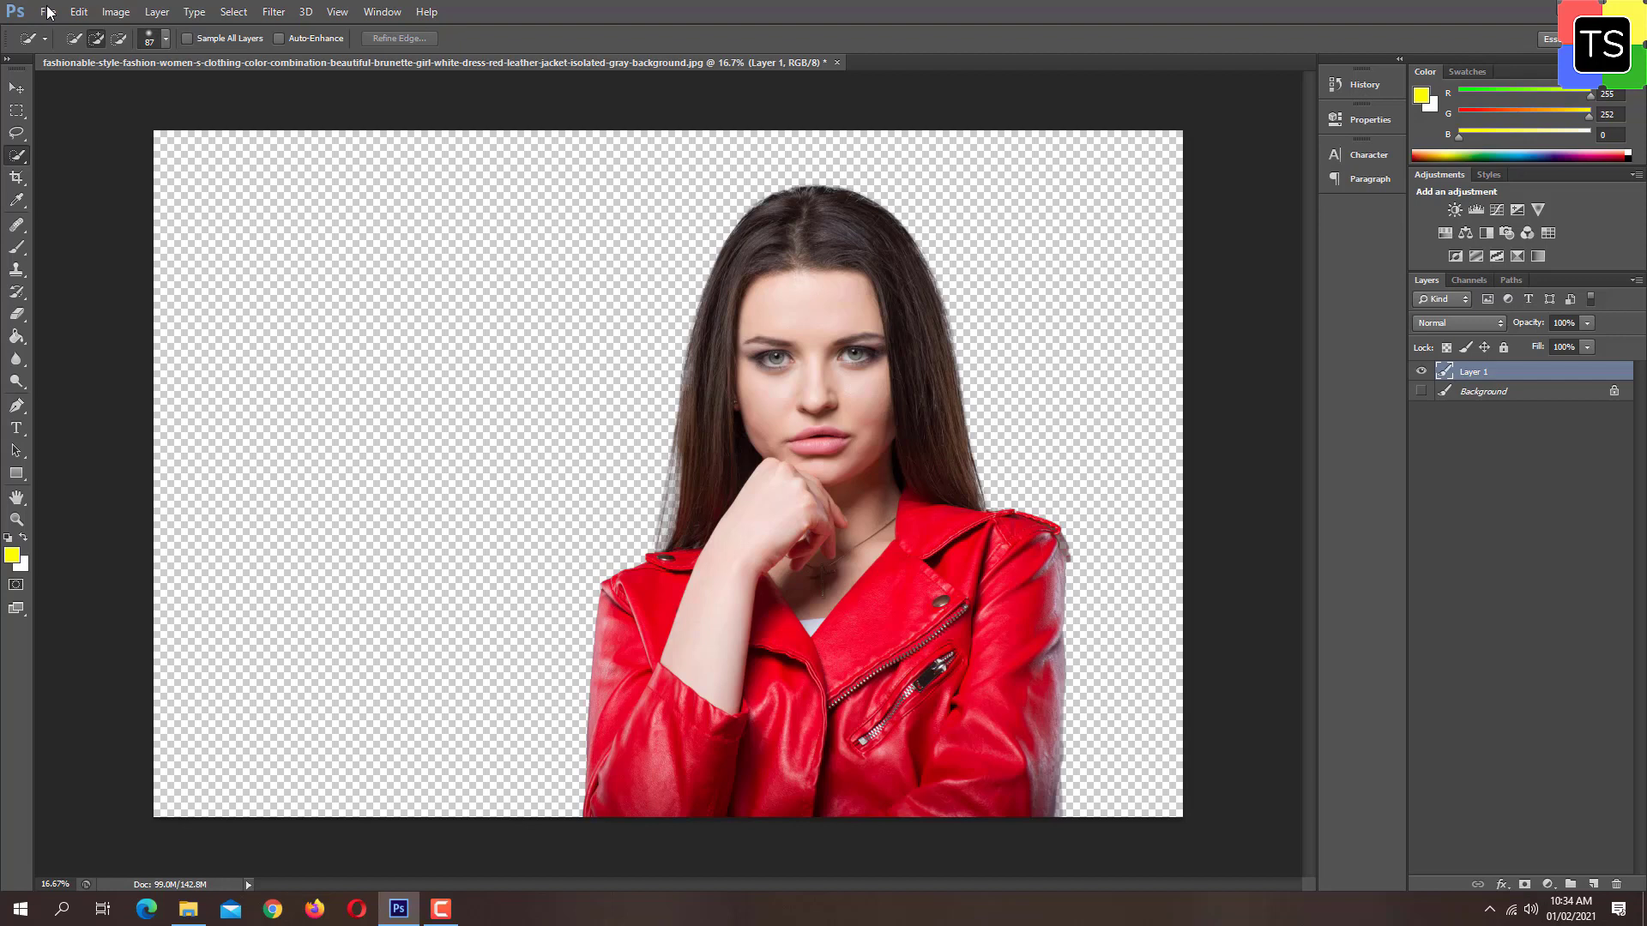
Step: Add an empty layer beneath the cutout layer and fill it with yellow (fffc00)
key("ctrl+shift+alt+n")
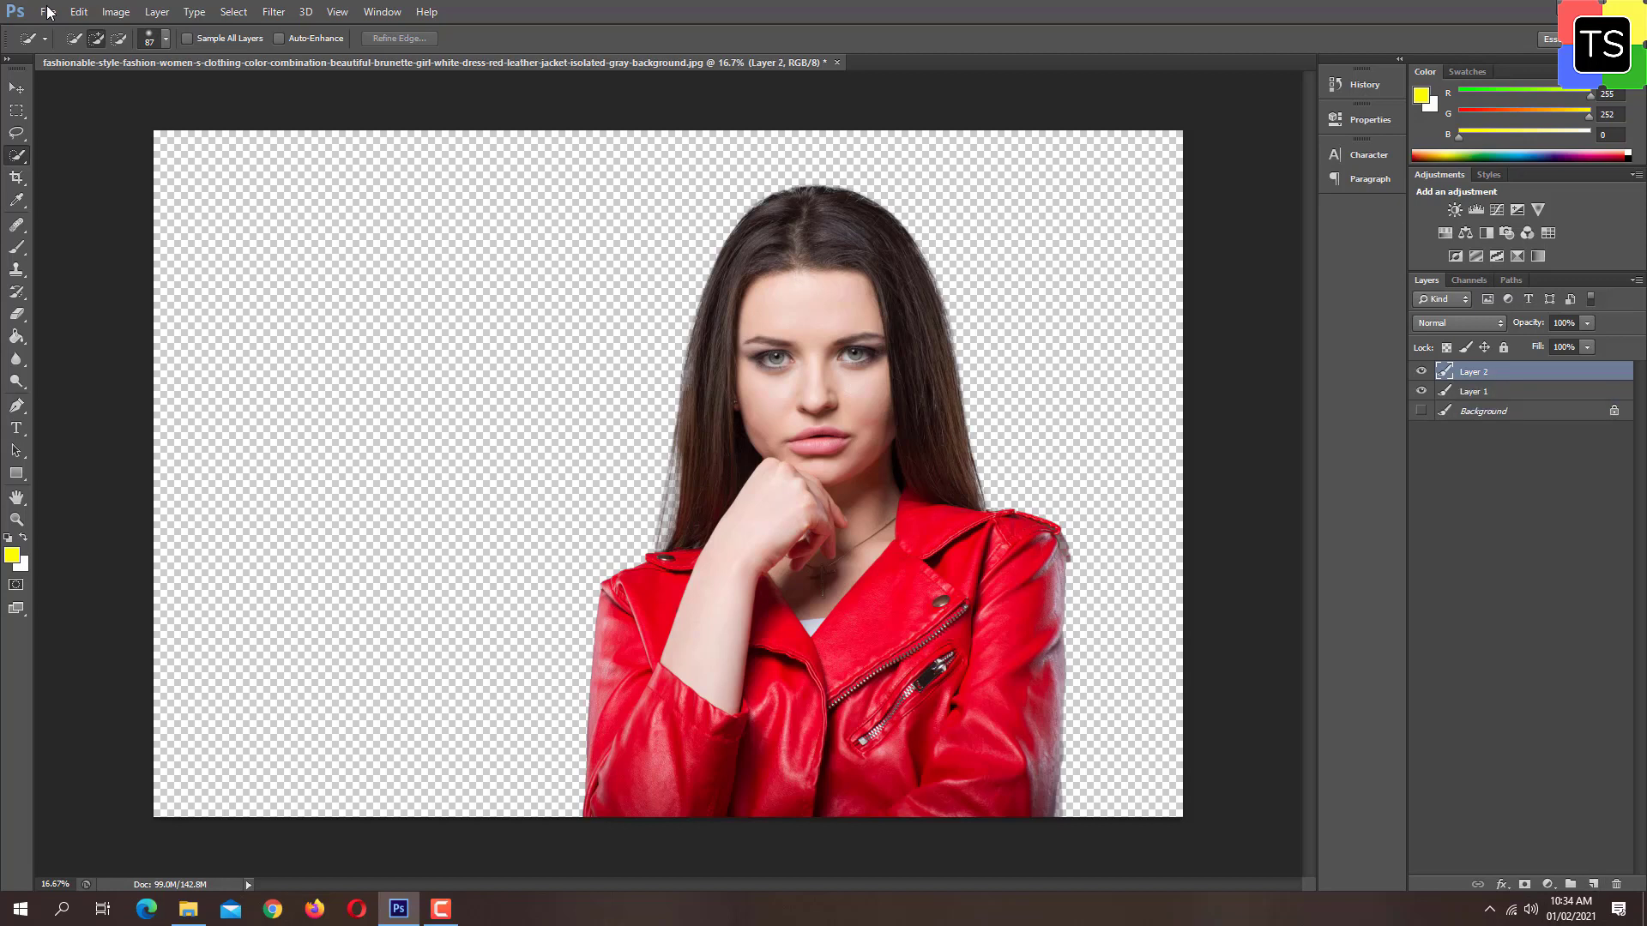
key("ctrl+bracketleft")
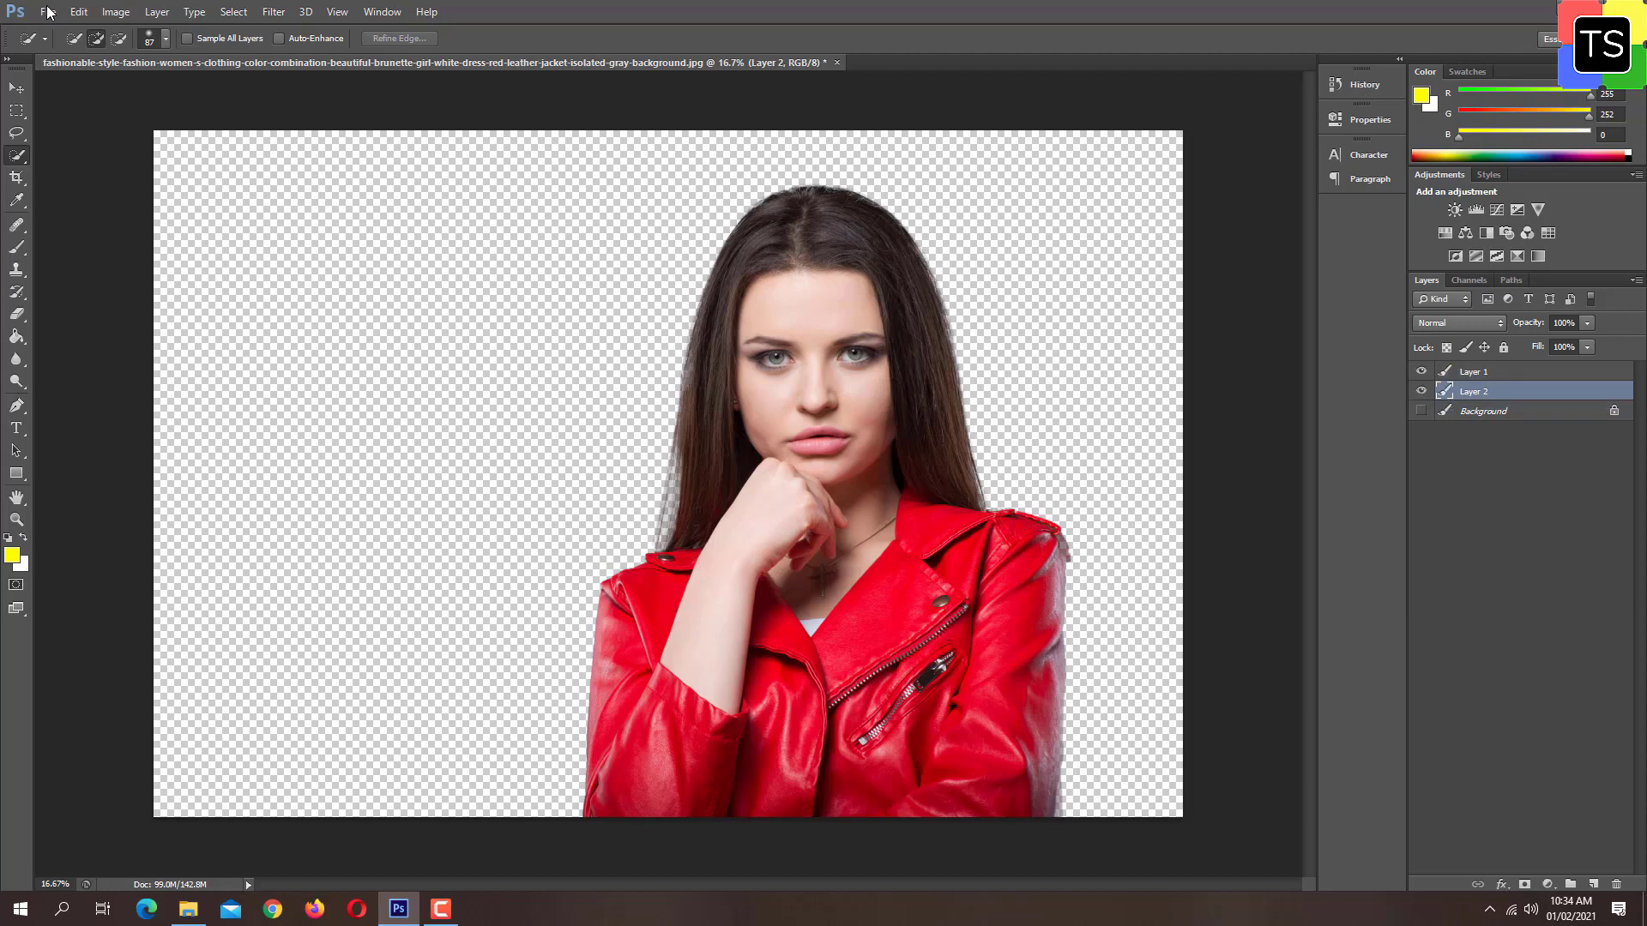
key("n")
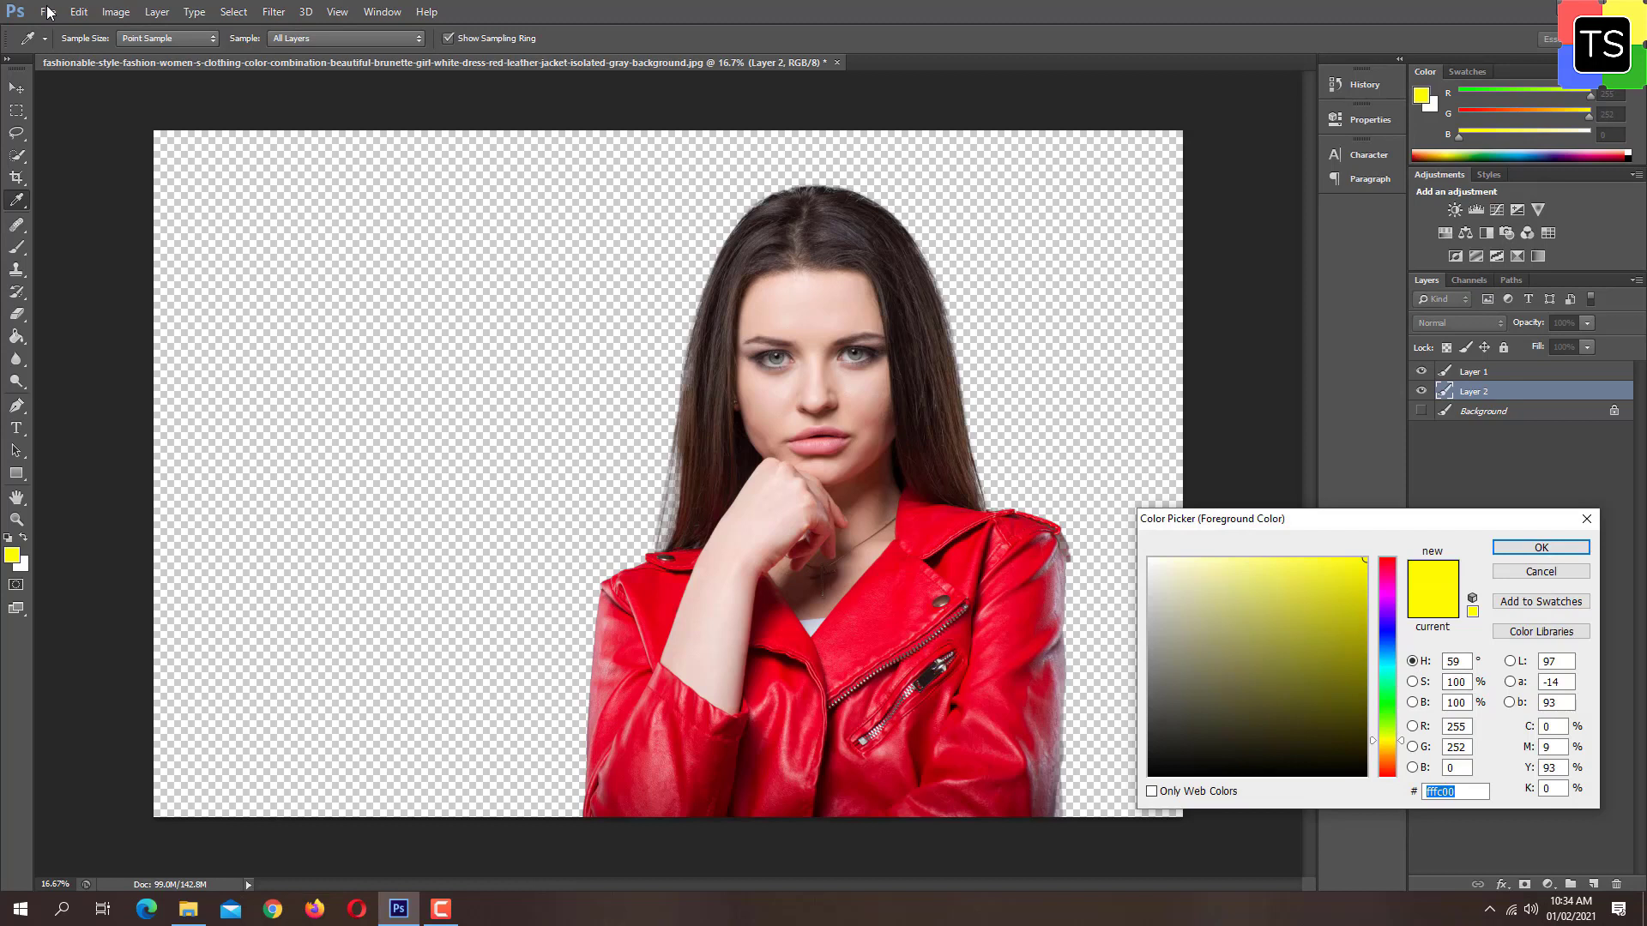
key("Return")
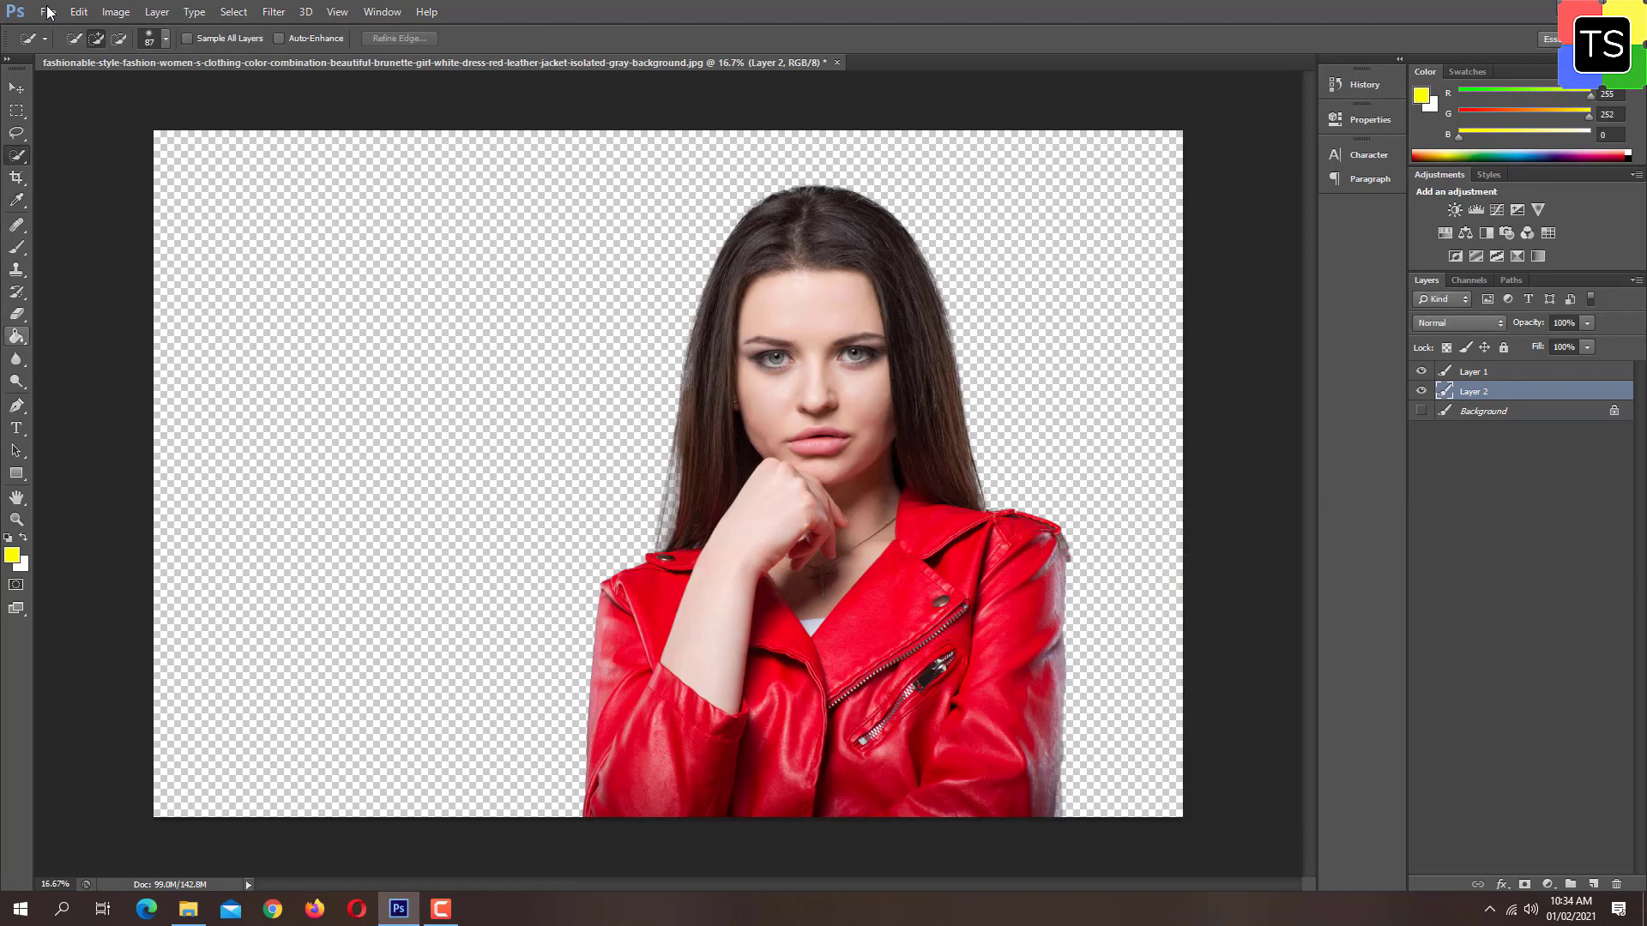
key("g")
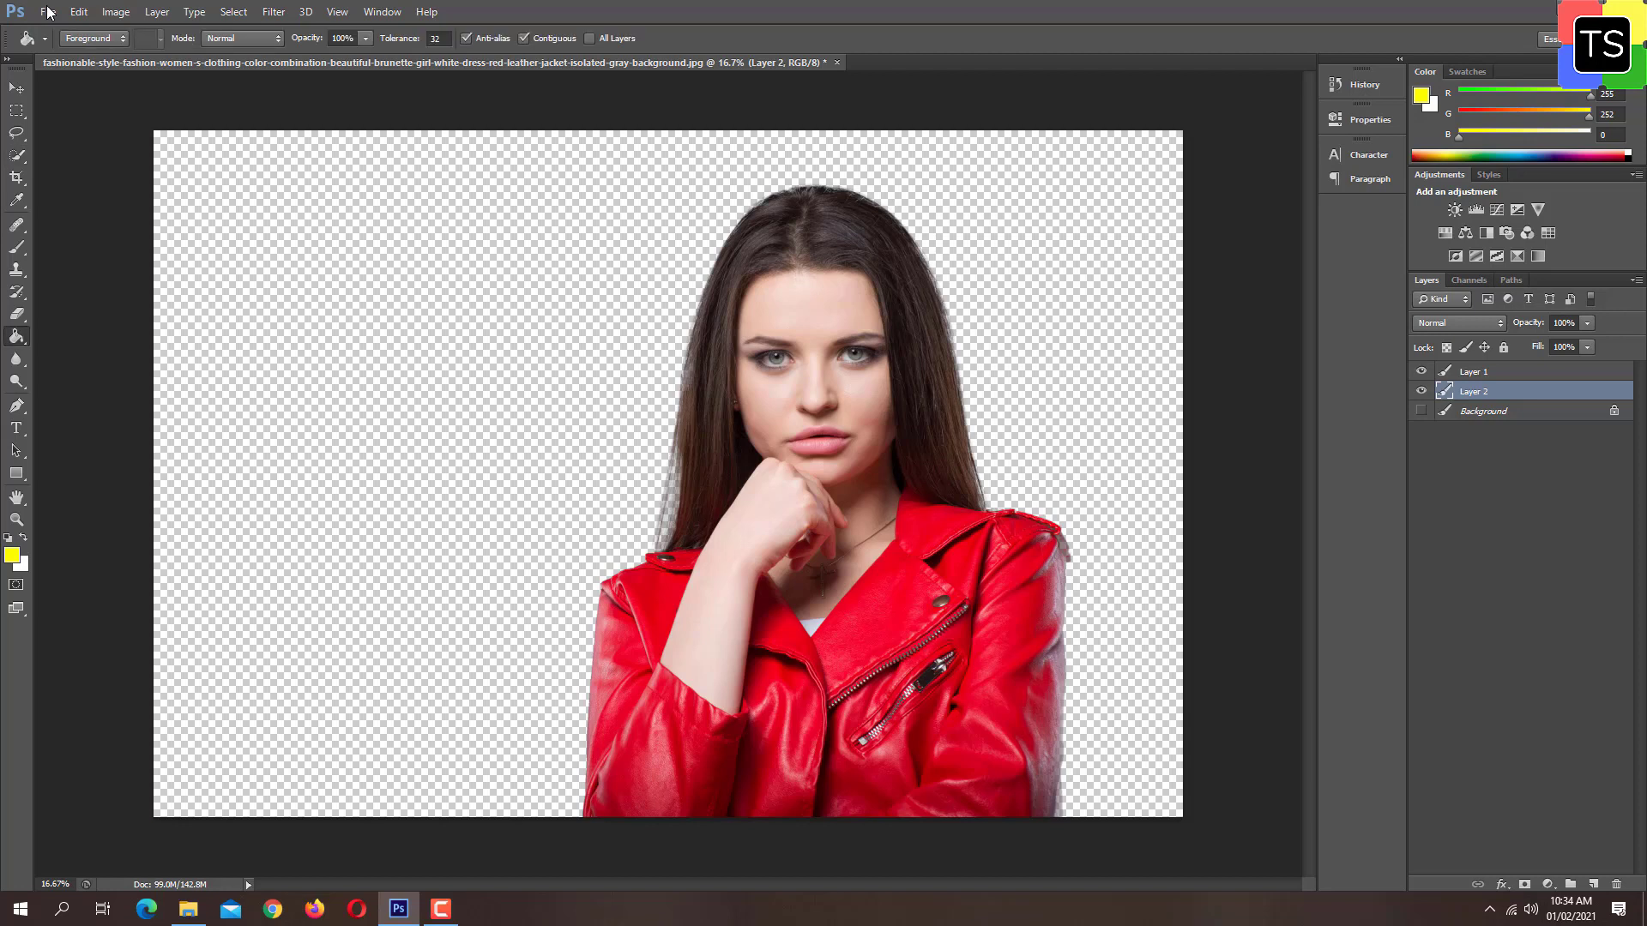
key("alt+BackSpace")
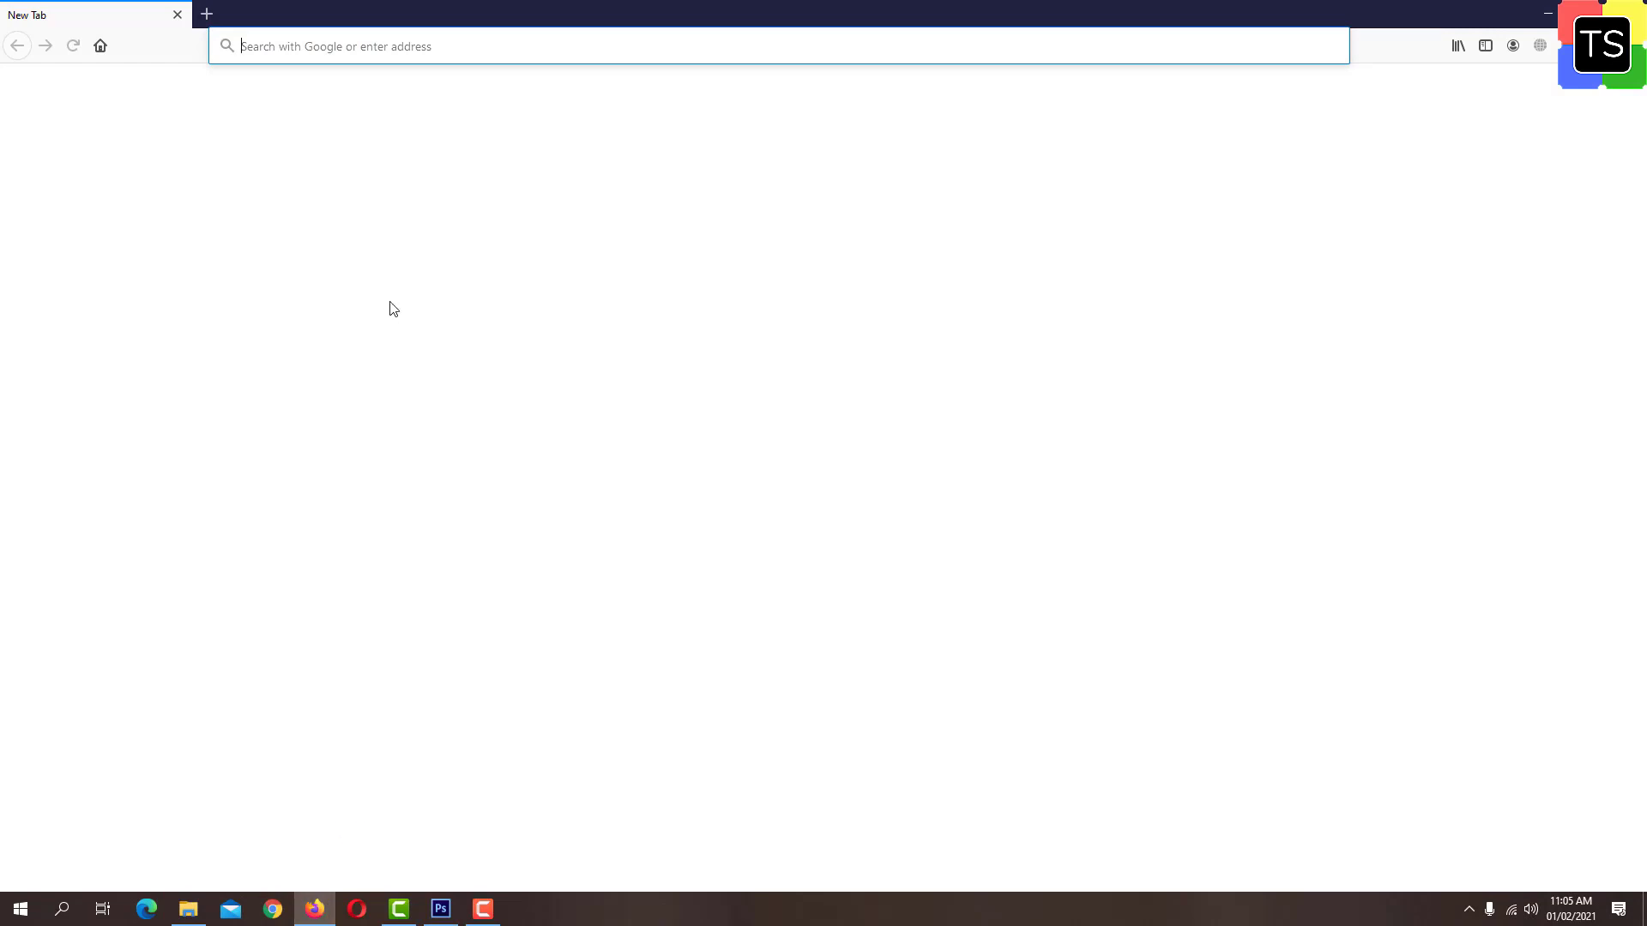
Step: Switch to Firefox, go to remove.bg and upload the photo of the brunette in the red leather jacket
type("remove.")
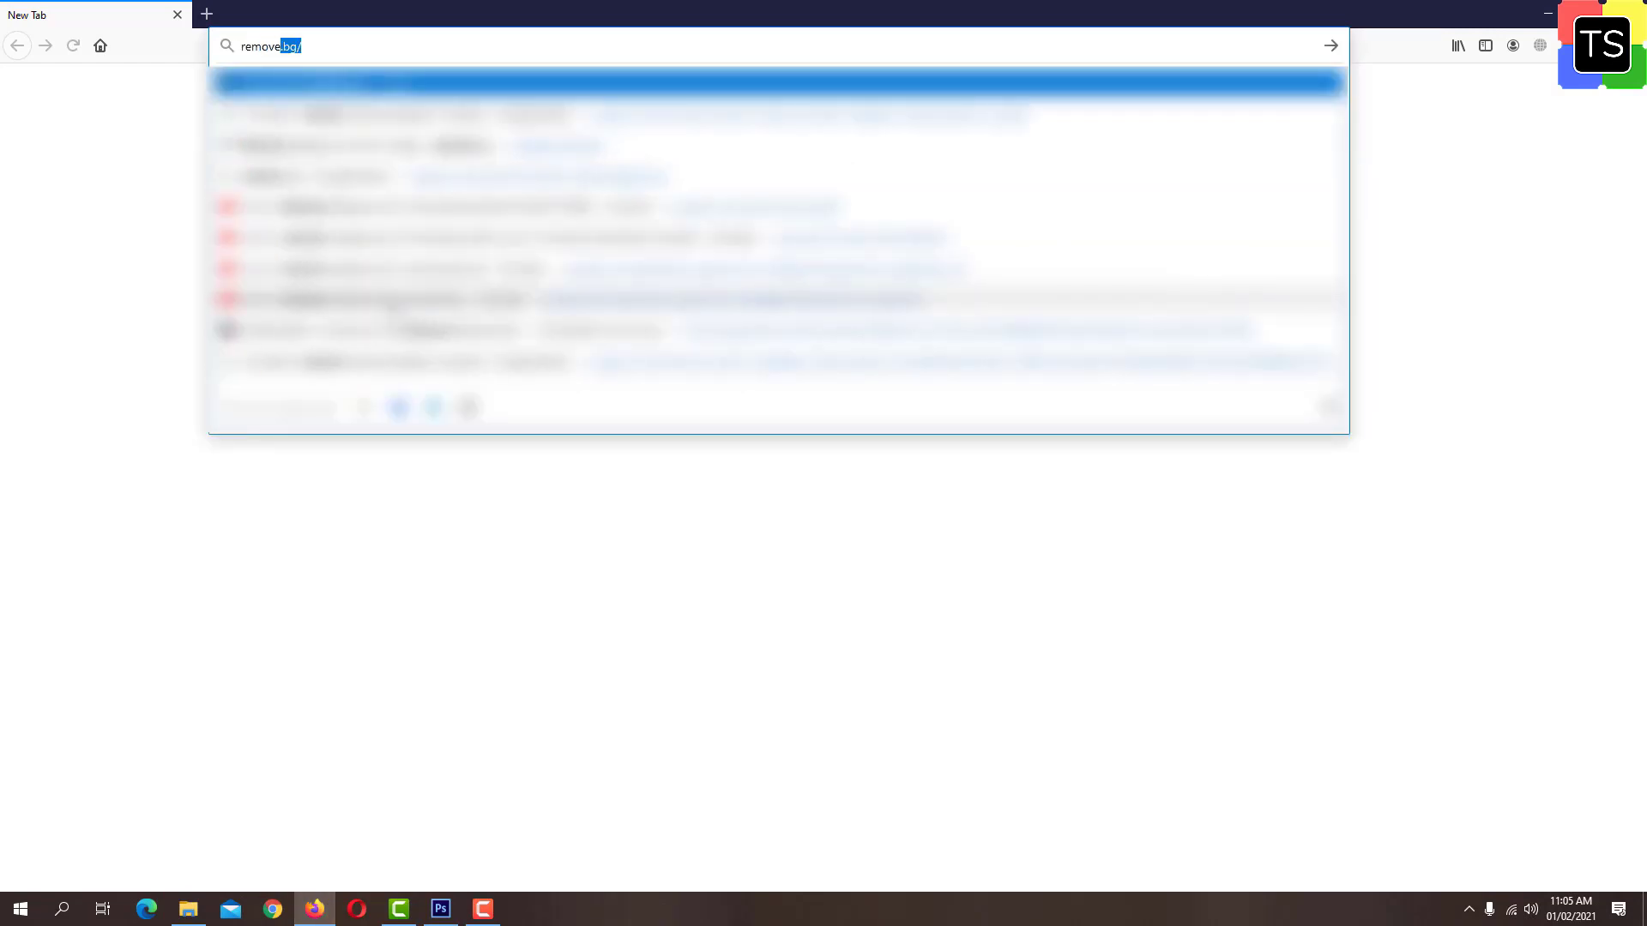
type("bg")
key("Return")
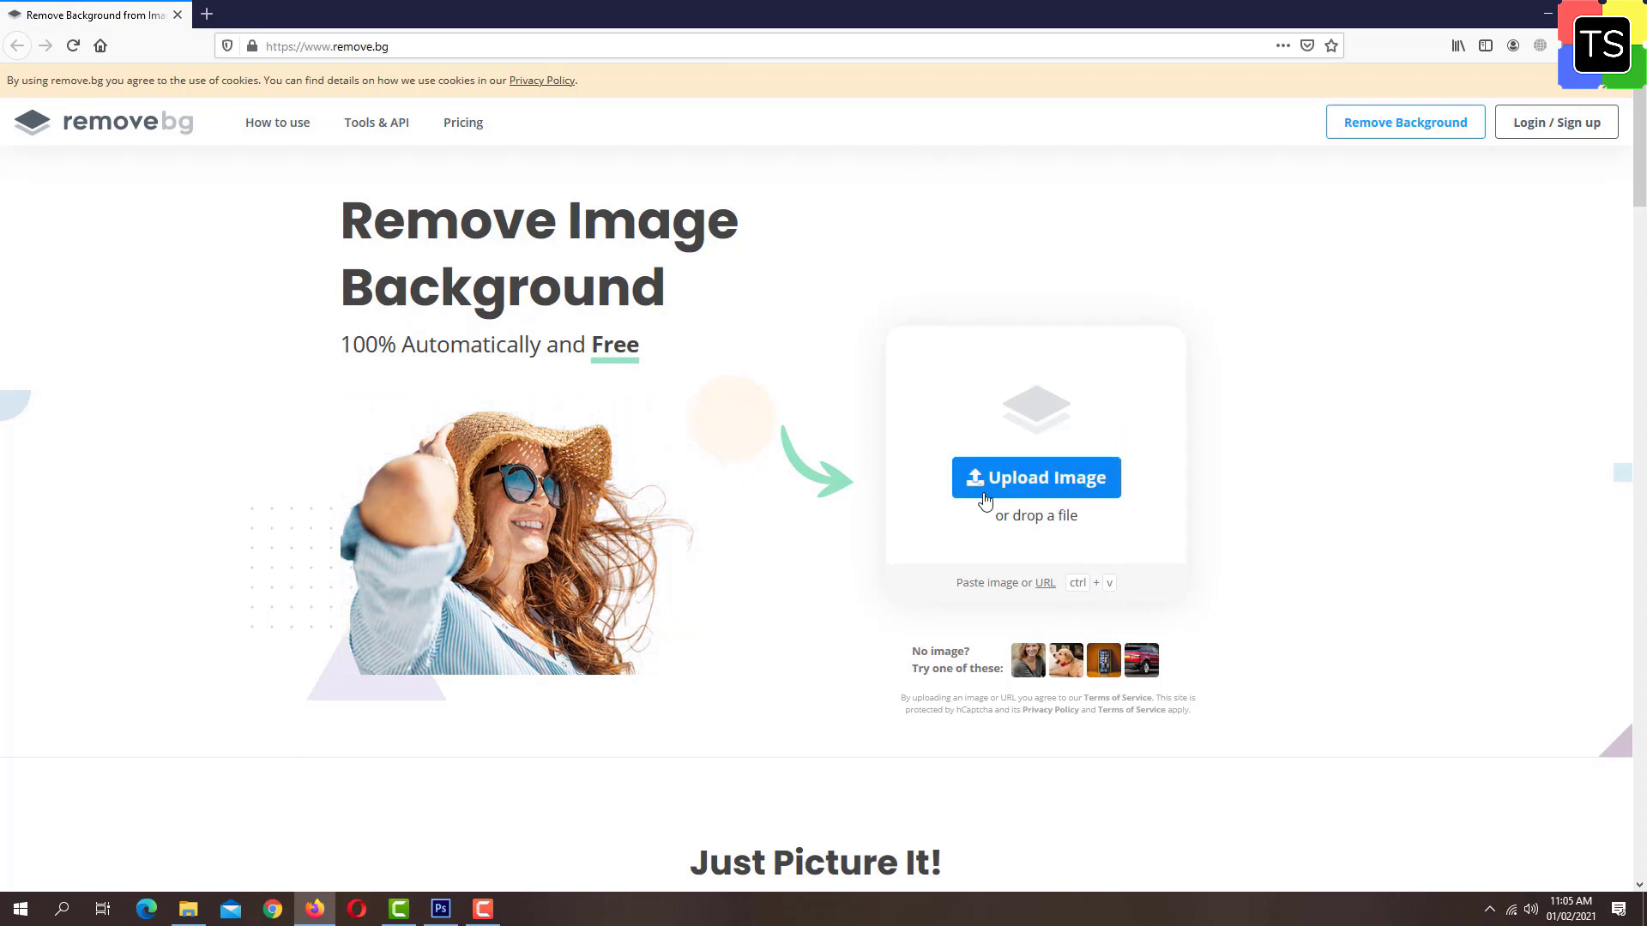
left_click(1029, 488)
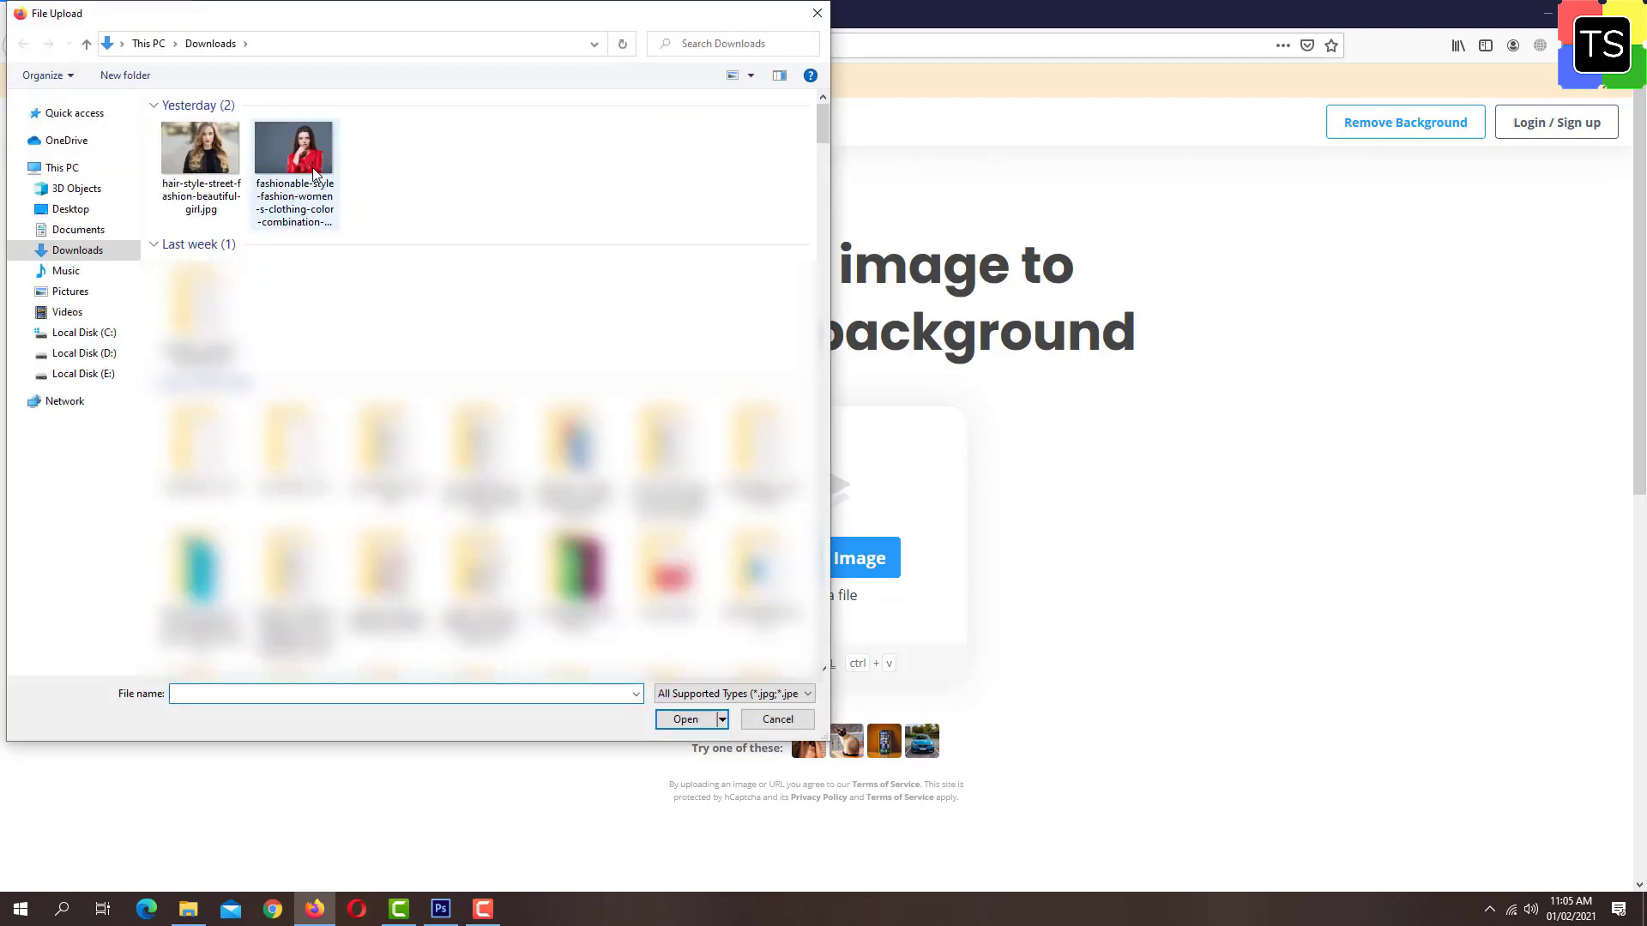
left_click(312, 163)
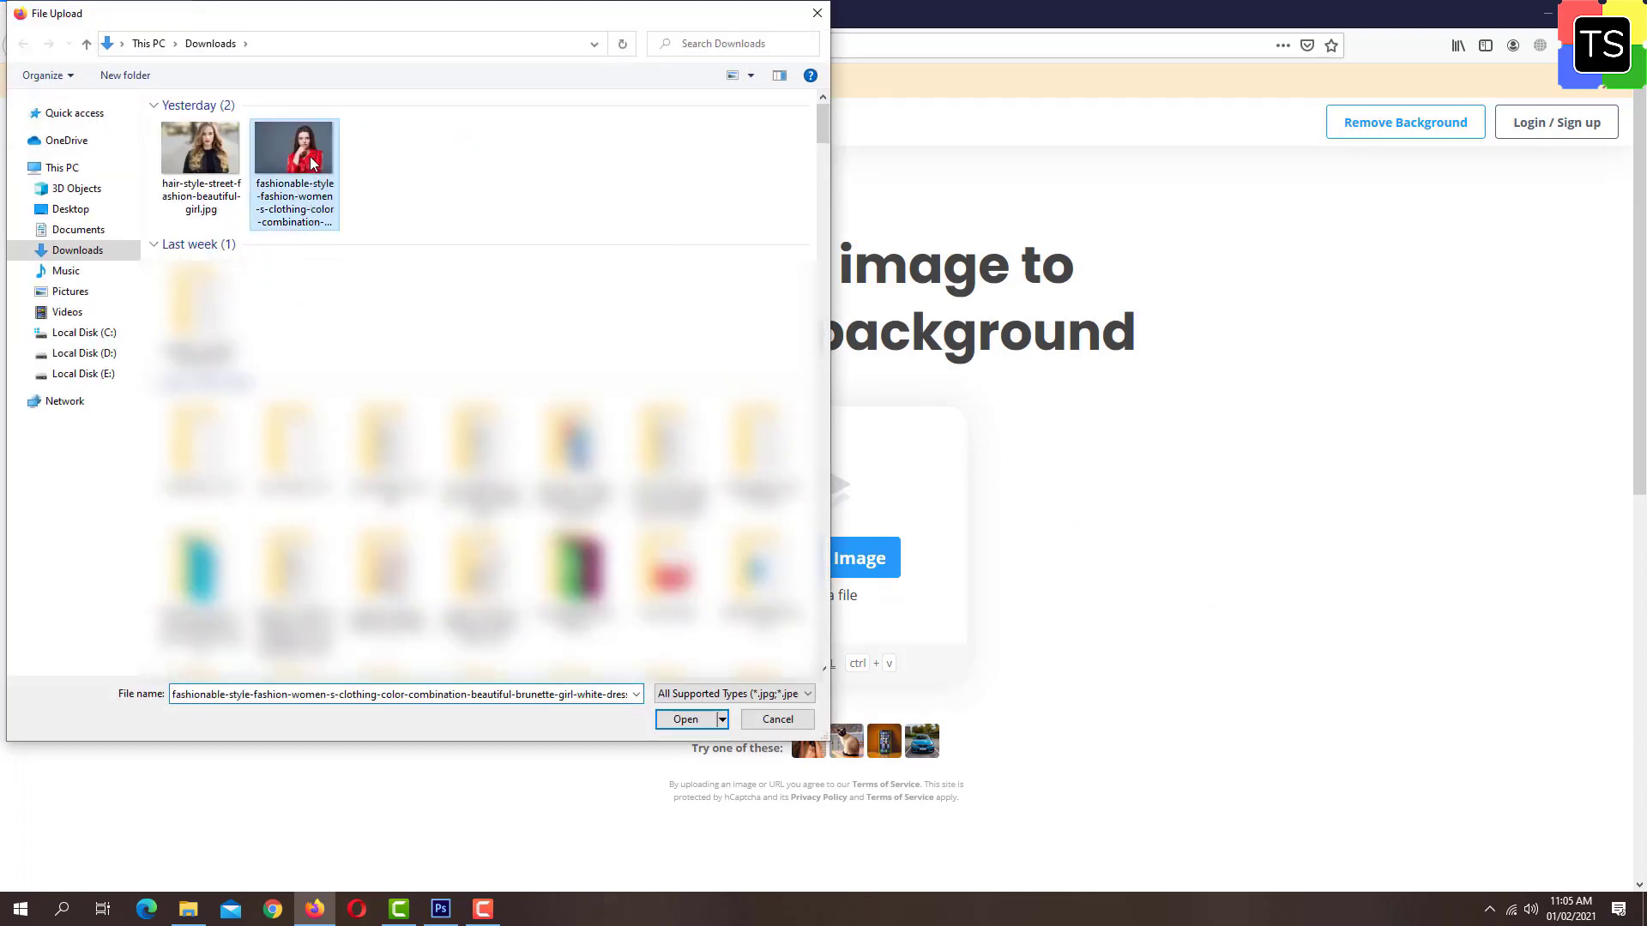
left_click(685, 719)
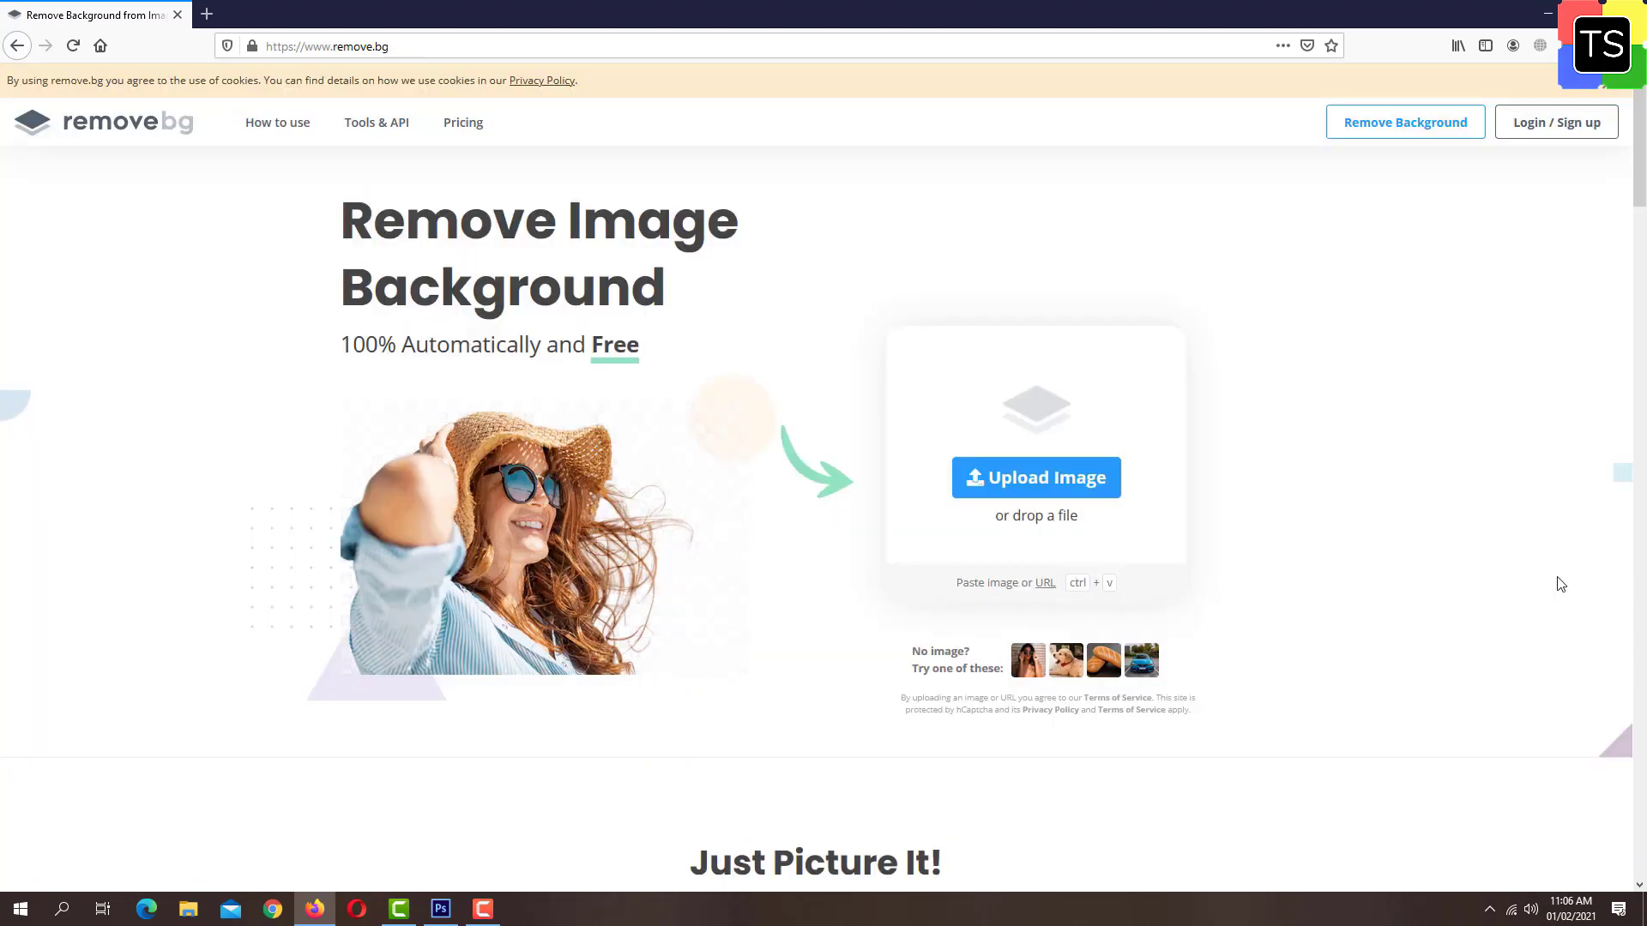
Step: Upload hair-style-street-fashion-beautiful-girl.jpg for background removal and compare the original with the cutout
left_click(1006, 488)
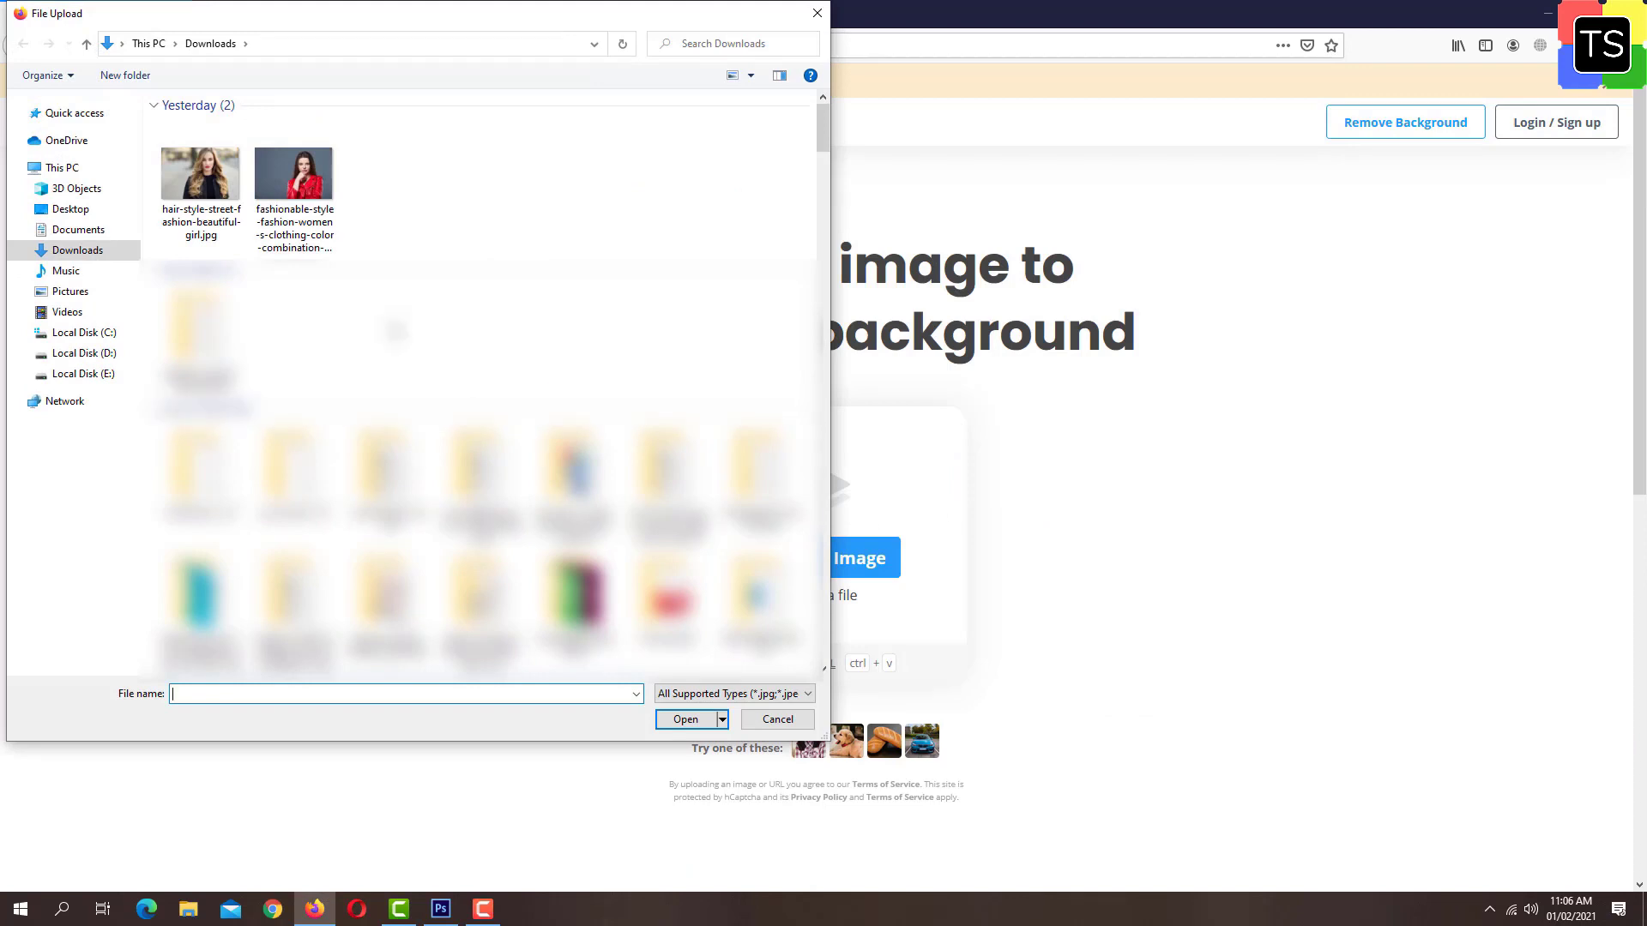
left_click(187, 214)
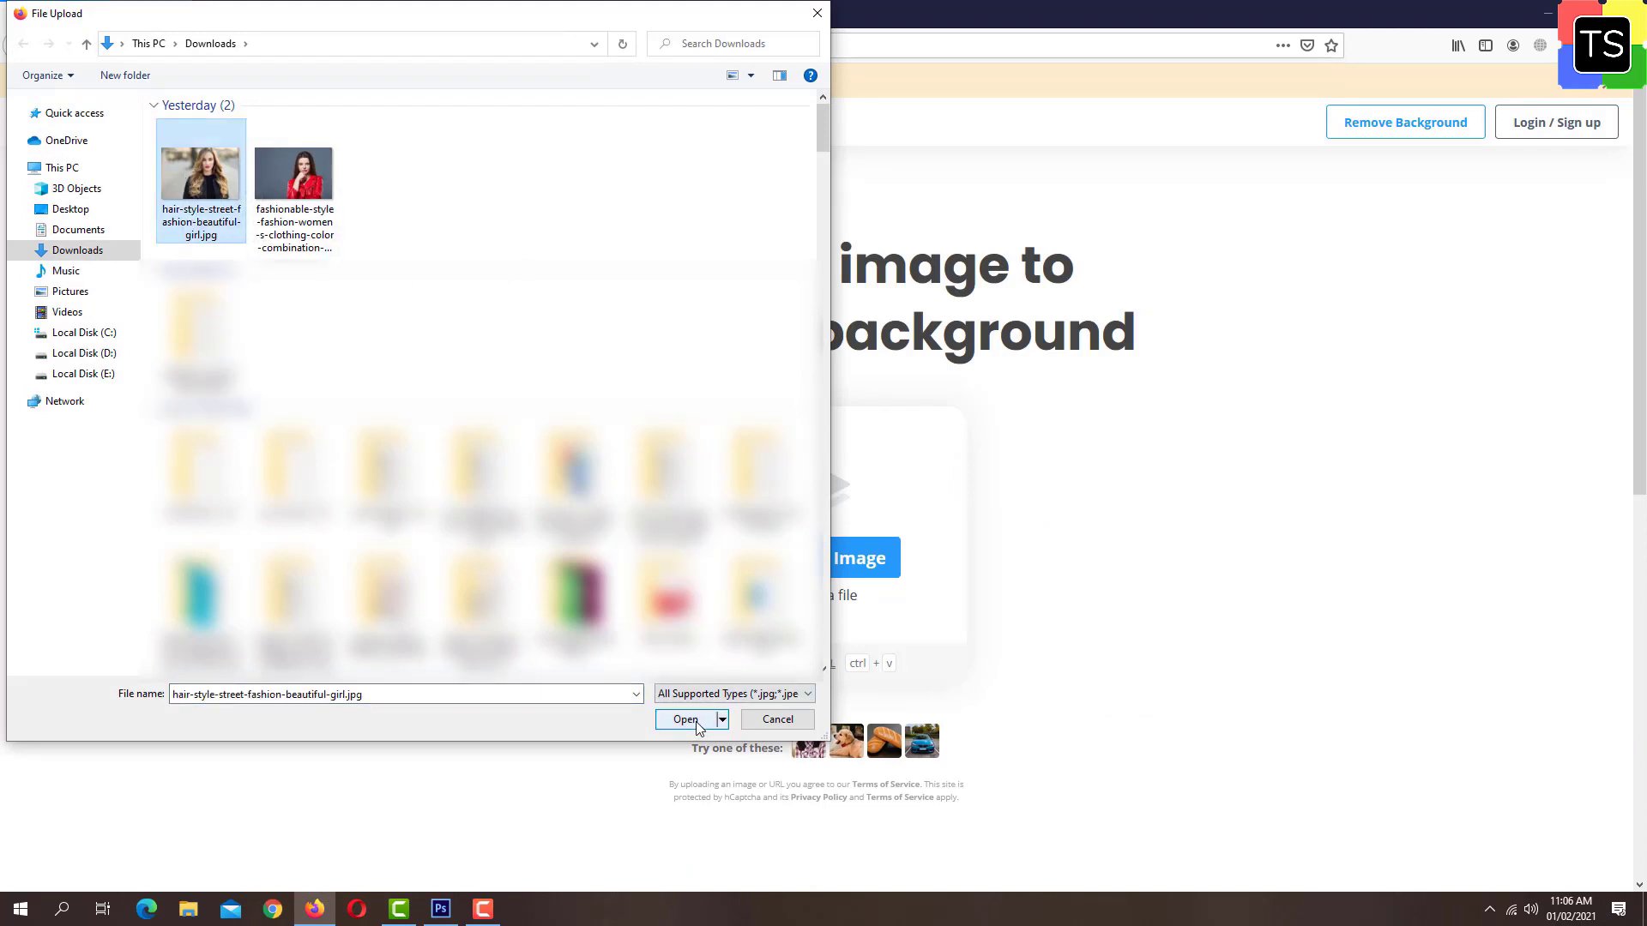
left_click(686, 720)
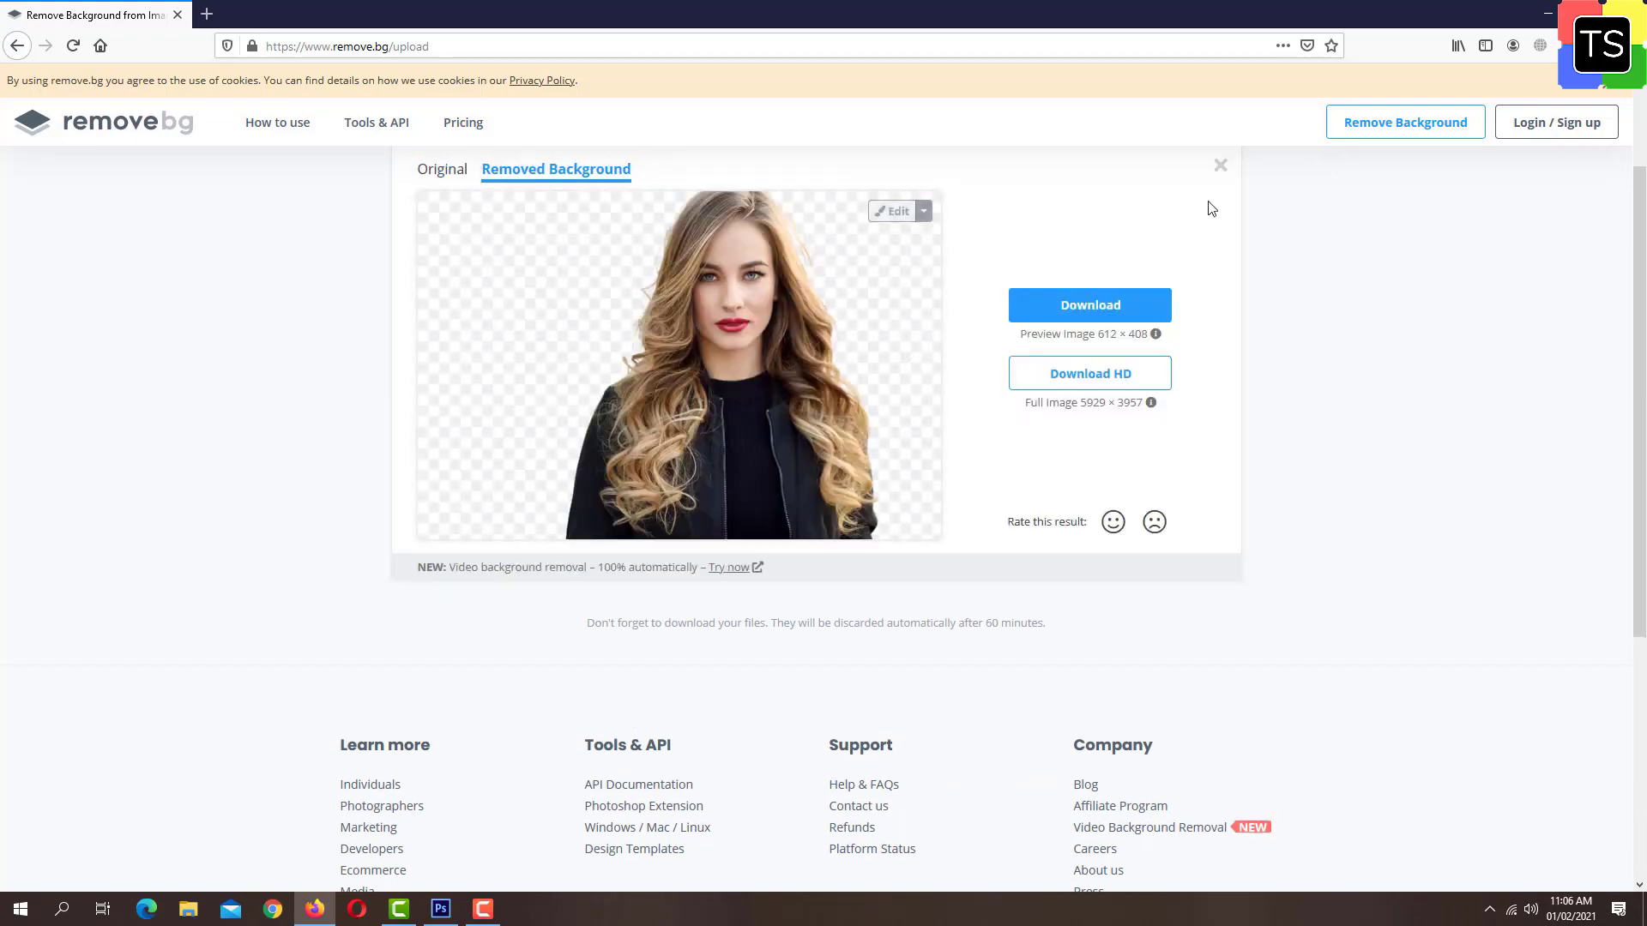
left_click(442, 169)
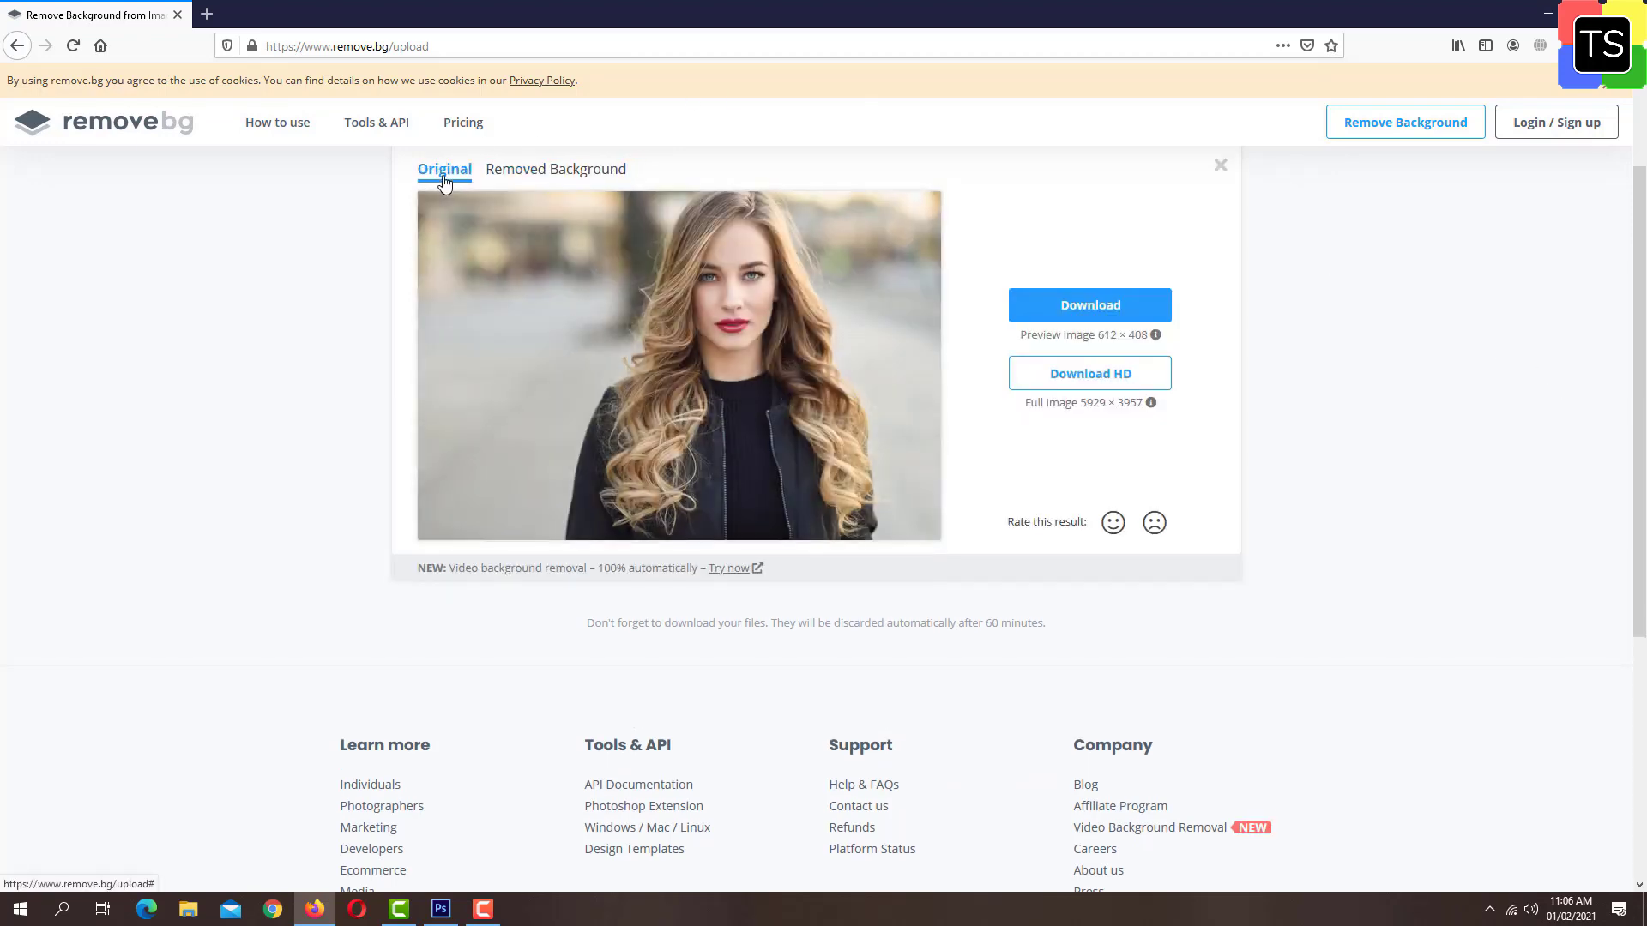
left_click(572, 168)
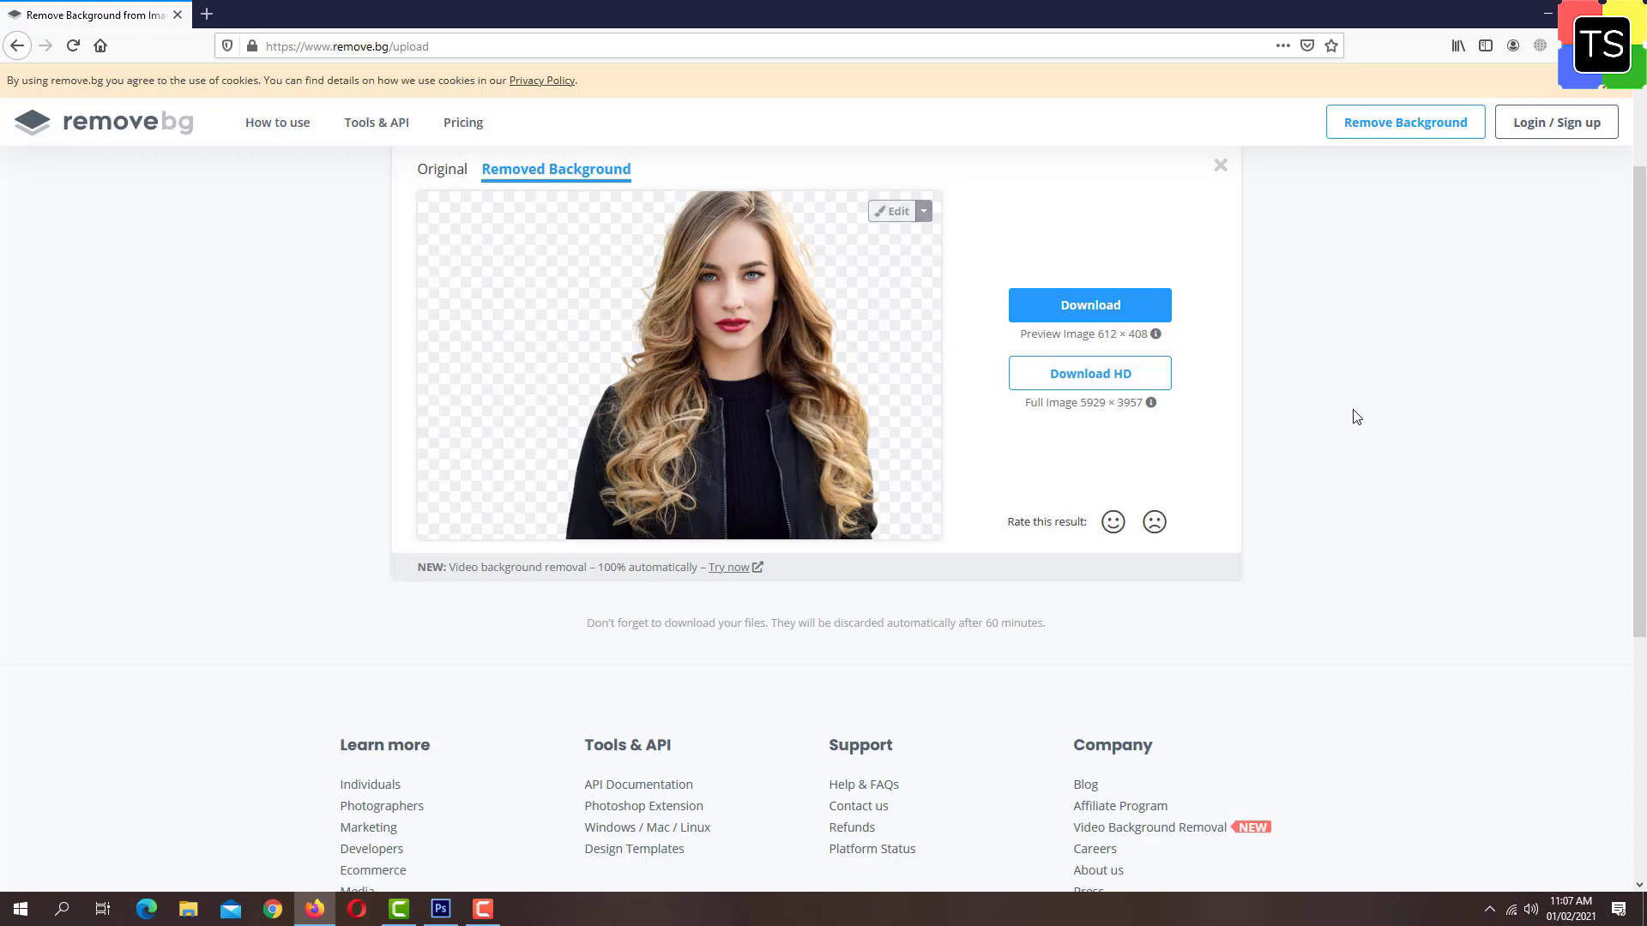
Step: Download the preview-size cutout as a saved PNG file and open the downloaded image
left_click(1084, 311)
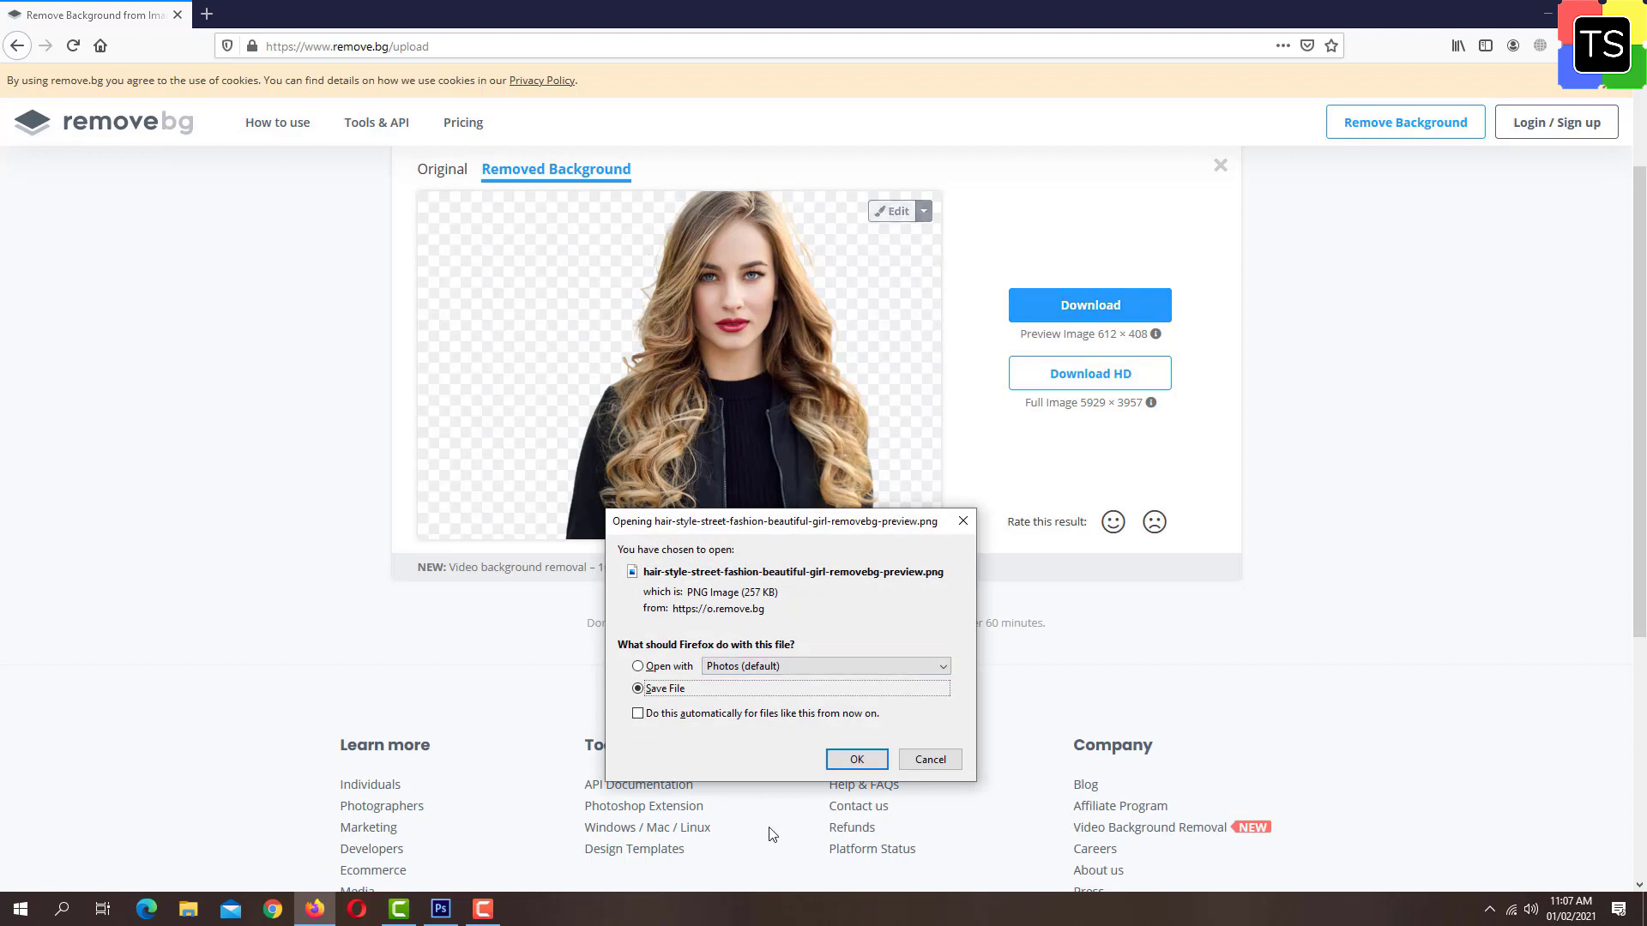
left_click(857, 762)
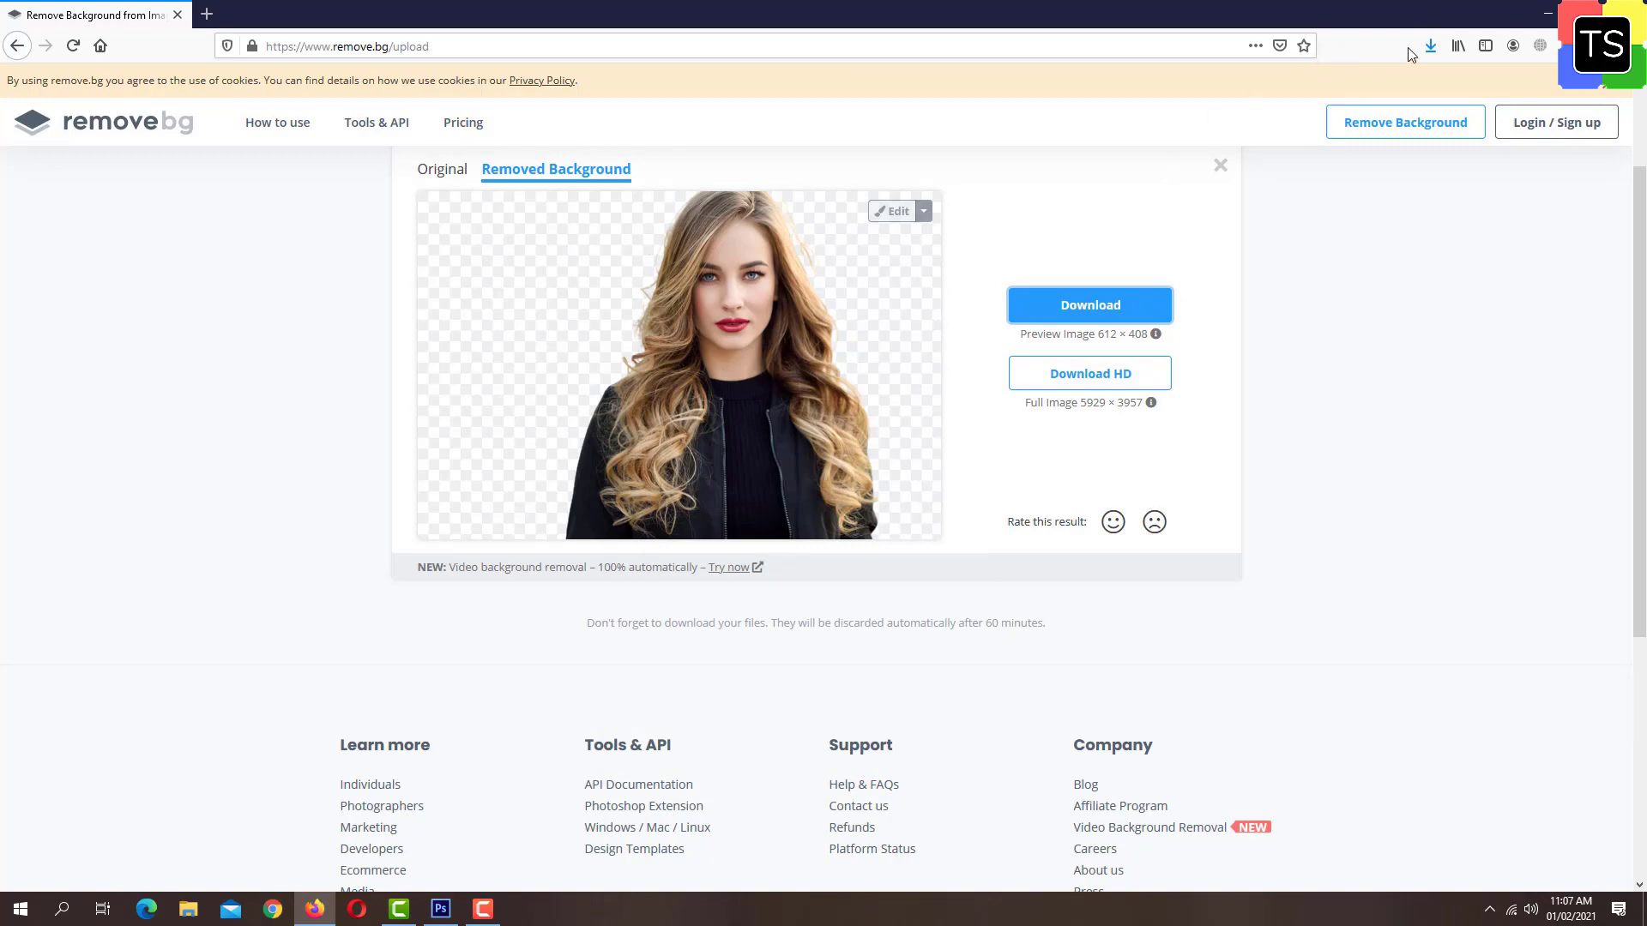
left_click(1429, 45)
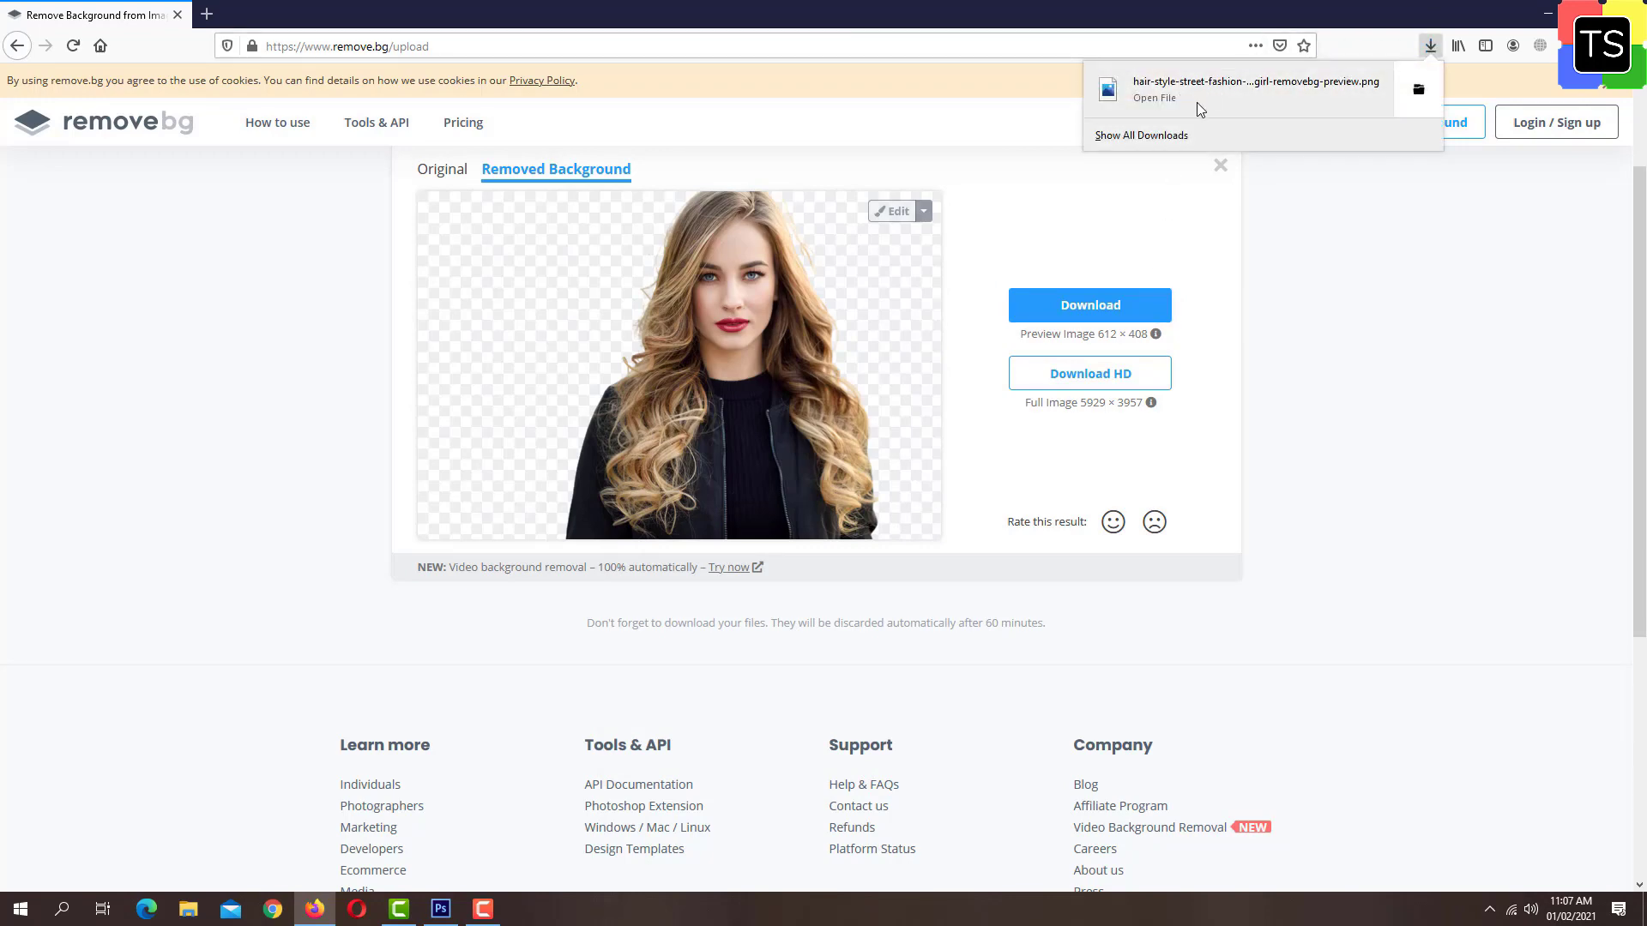
left_click(1226, 96)
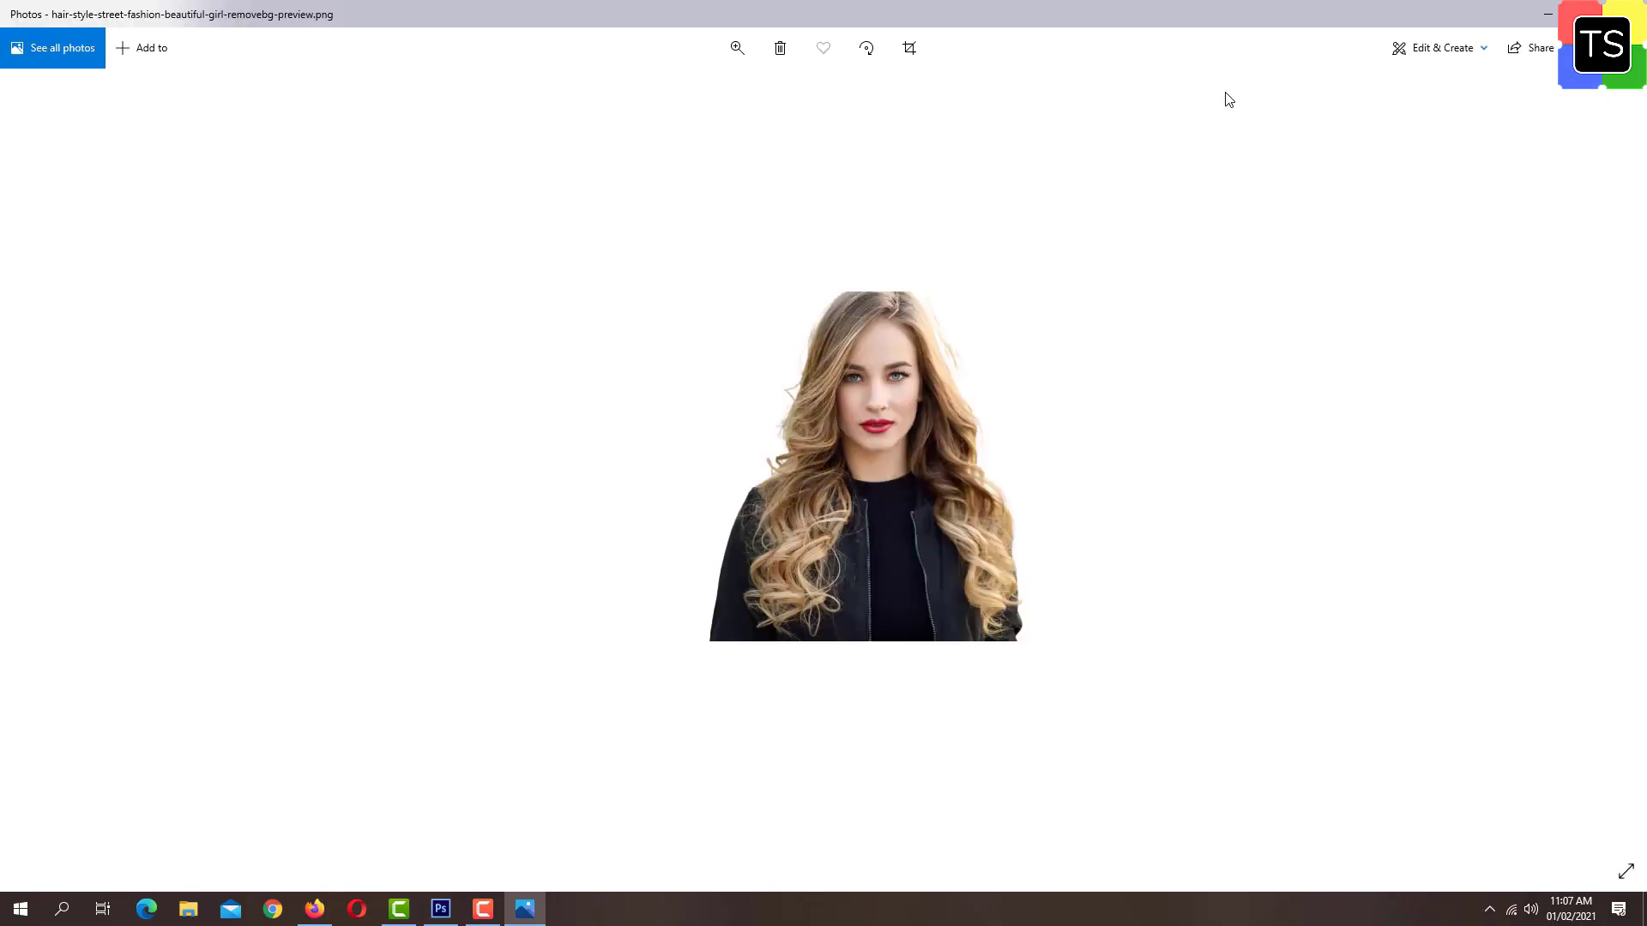